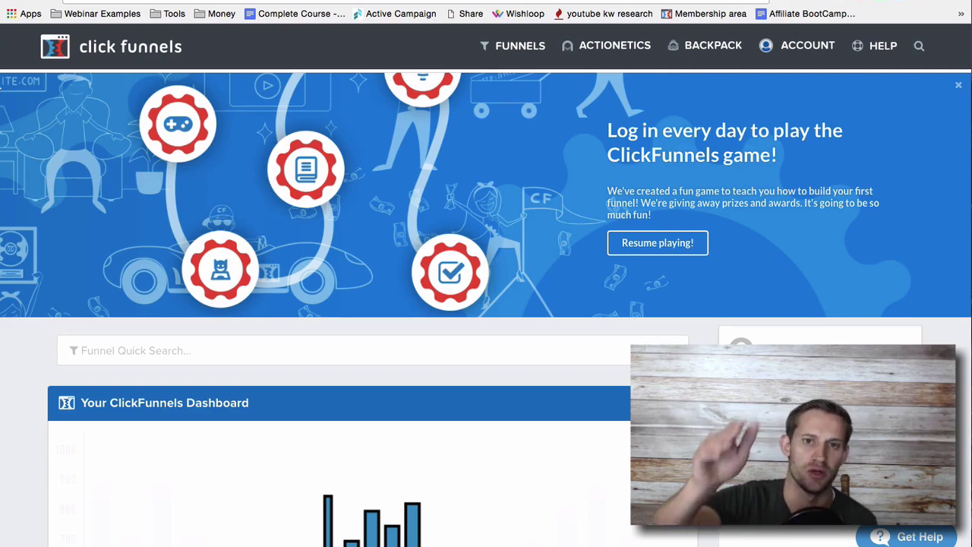
# Step: Switch to the ClickFunnels affiliate dashboard and examine the lifetime earnings and pending amount
pyautogui.press('super+Tab')
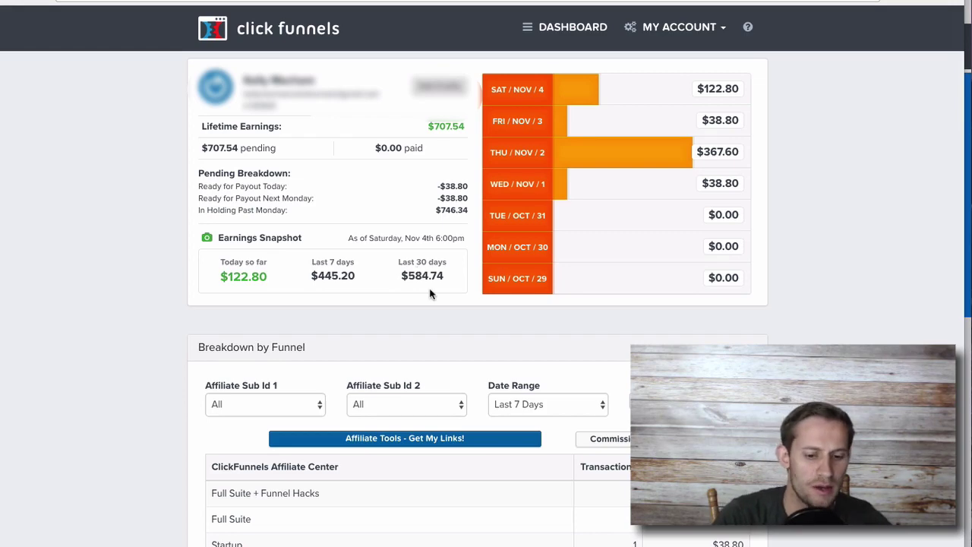
pyautogui.scroll(-1, 429, 292)
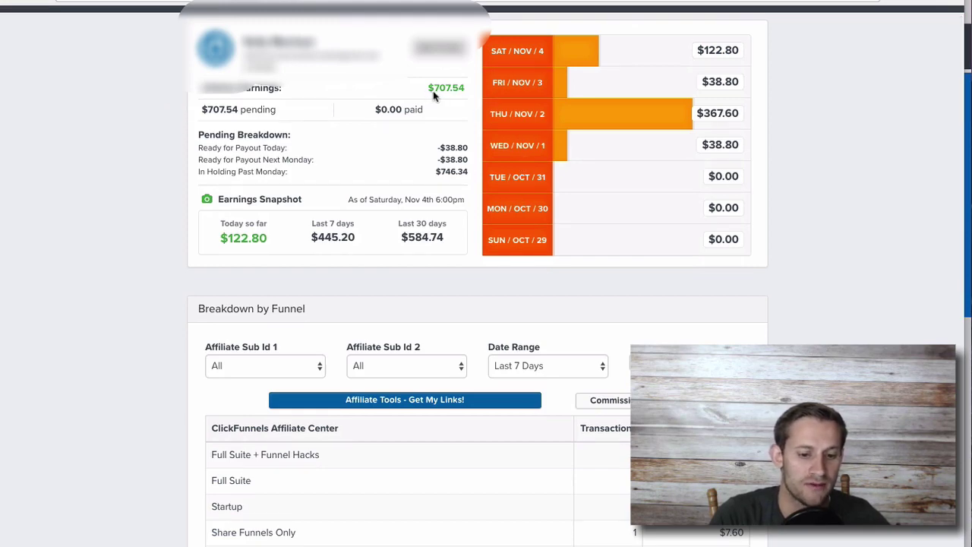
pyautogui.moveTo(426, 88); pyautogui.dragTo(460, 102)
pyautogui.tripleClick(246, 106)
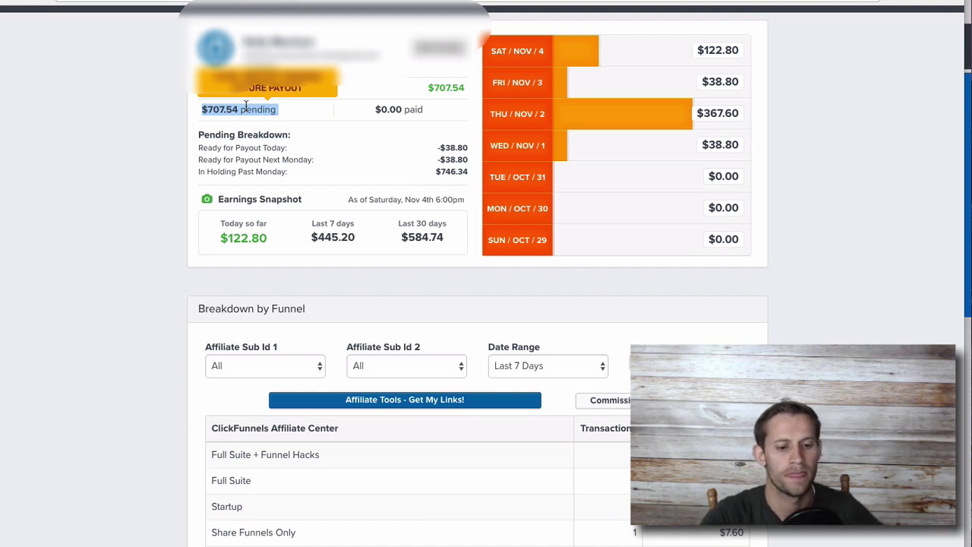
pyautogui.click(247, 107)
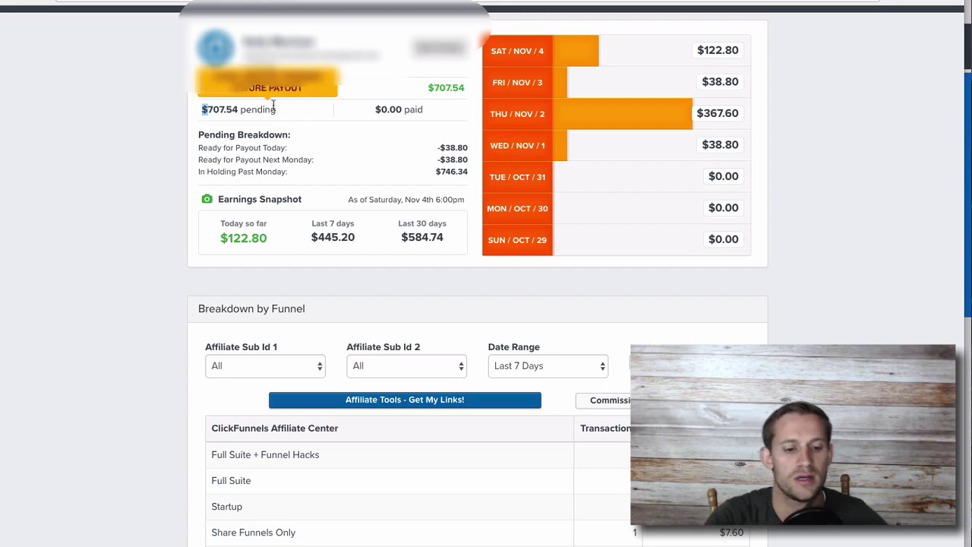
pyautogui.tripleClick(261, 113)
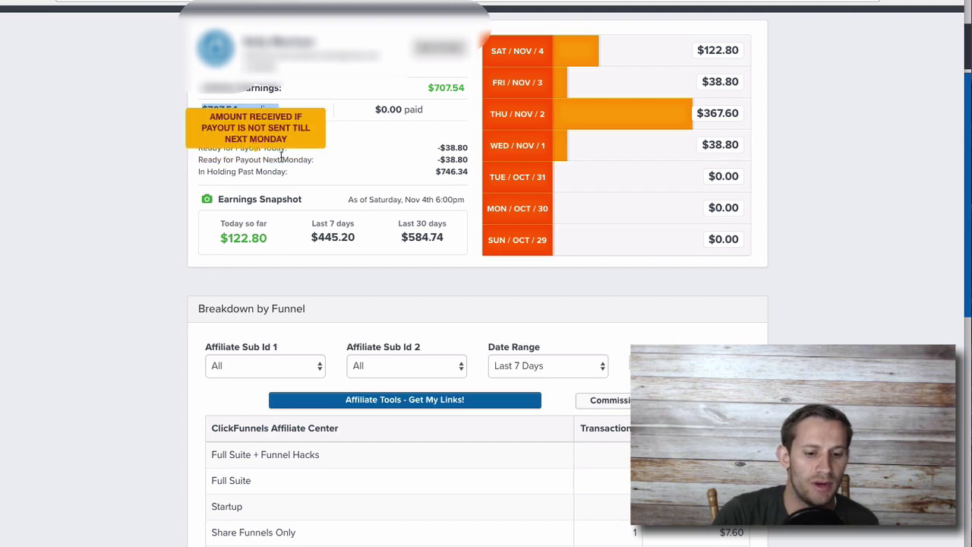
# Step: Examine the pending breakdown: amounts ready for payout today, ready next Monday, and in holding past Monday
pyautogui.tripleClick(452, 147)
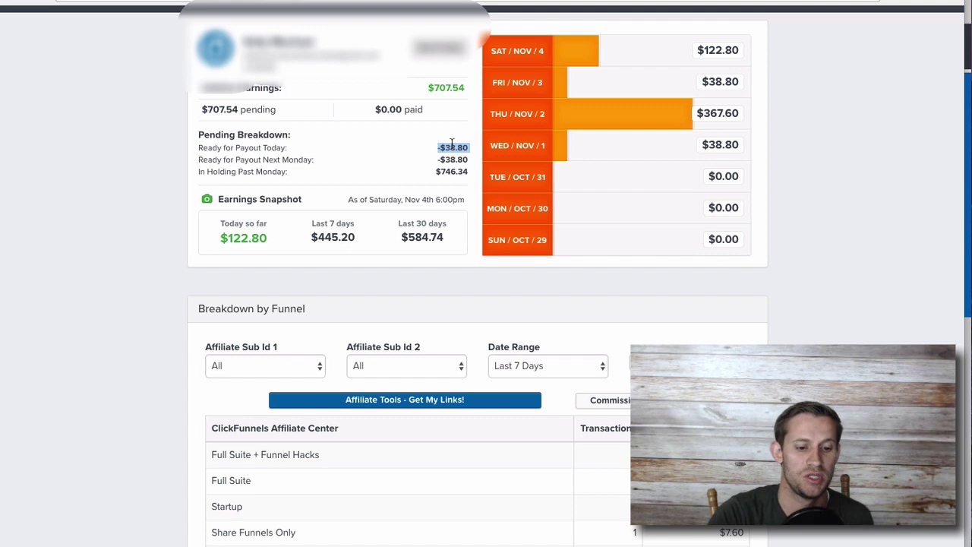
pyautogui.tripleClick(452, 158)
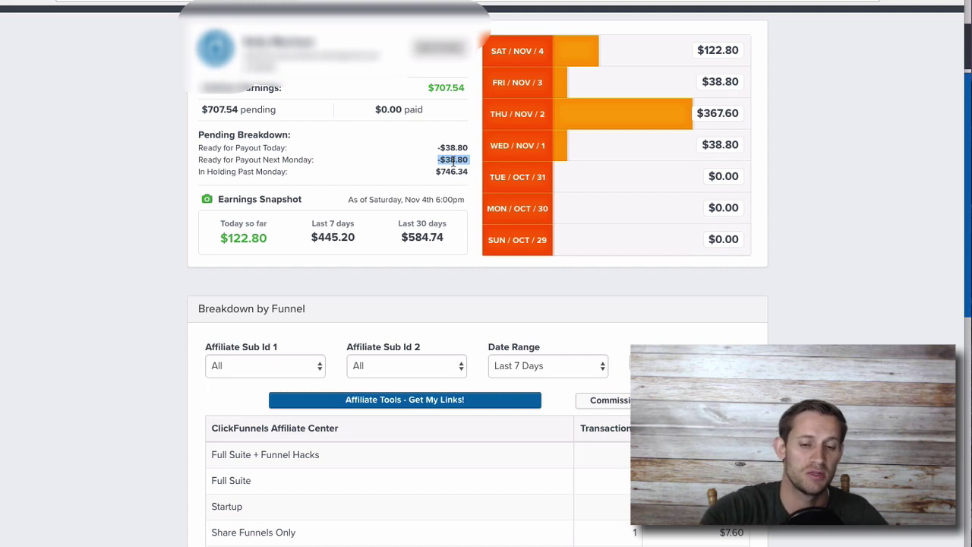
pyautogui.doubleClick(452, 147)
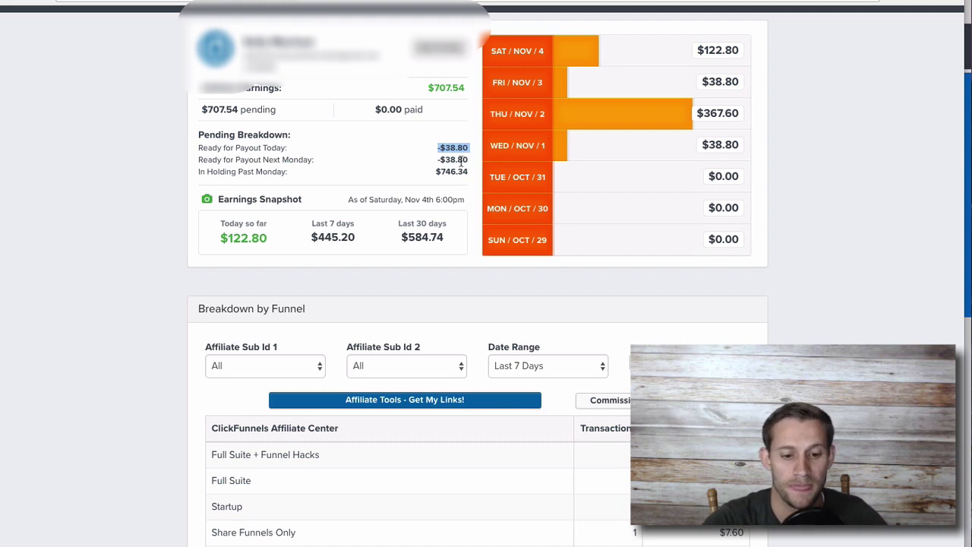
pyautogui.click(469, 161)
pyautogui.moveTo(469, 161)
pyautogui.mouseDown()
pyautogui.moveTo(437, 160)
pyautogui.moveTo(435, 149)
pyautogui.moveTo(450, 158)
pyautogui.mouseUp()
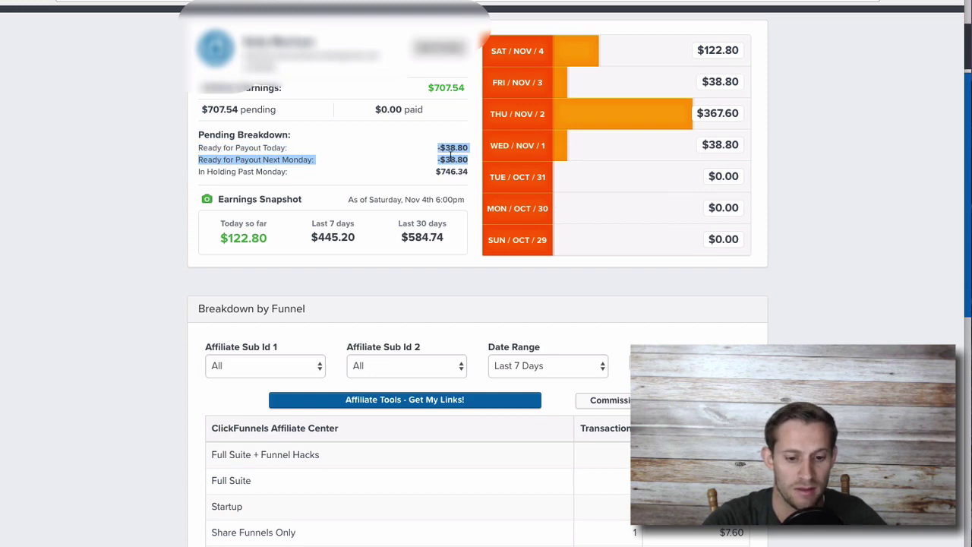
pyautogui.doubleClick(449, 159)
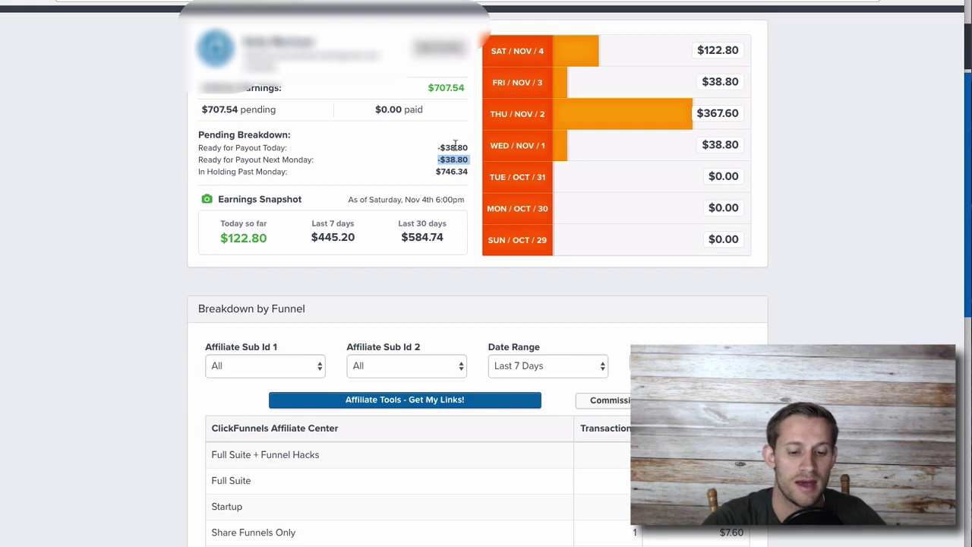
pyautogui.click(455, 147)
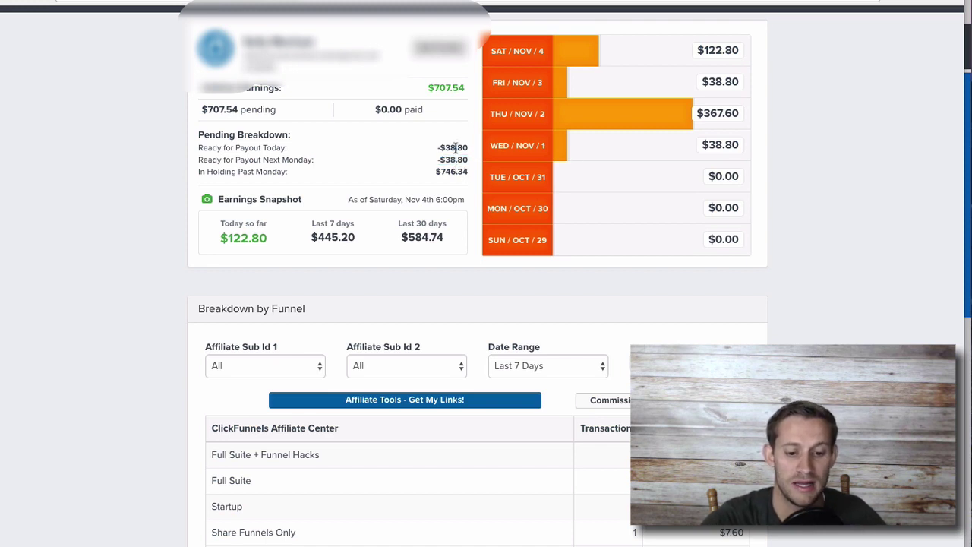
pyautogui.doubleClick(452, 160)
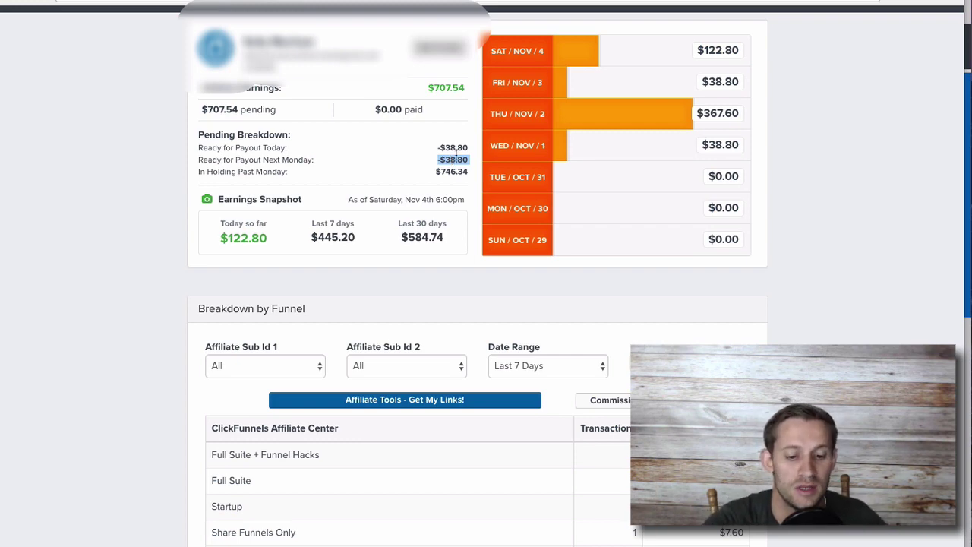
pyautogui.doubleClick(453, 149)
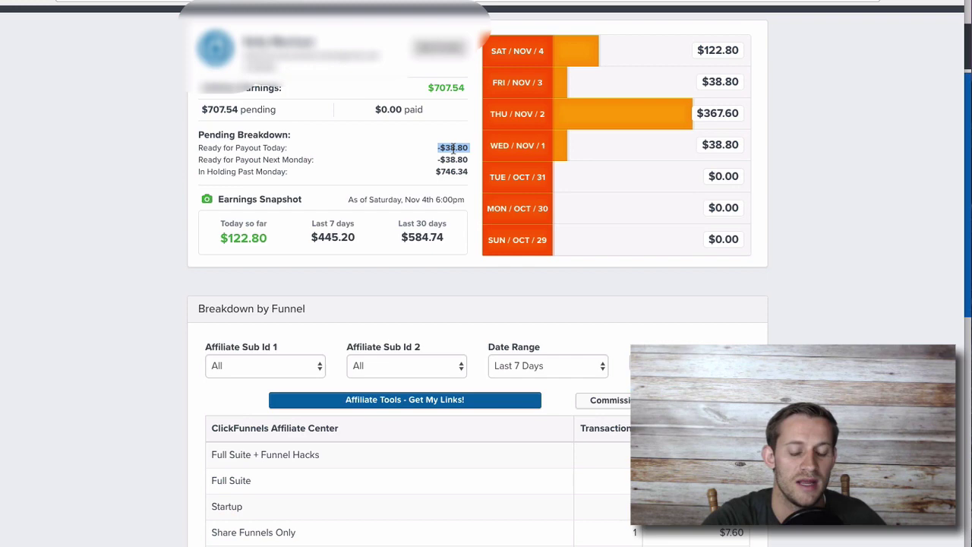
pyautogui.scroll(-1, 454, 149)
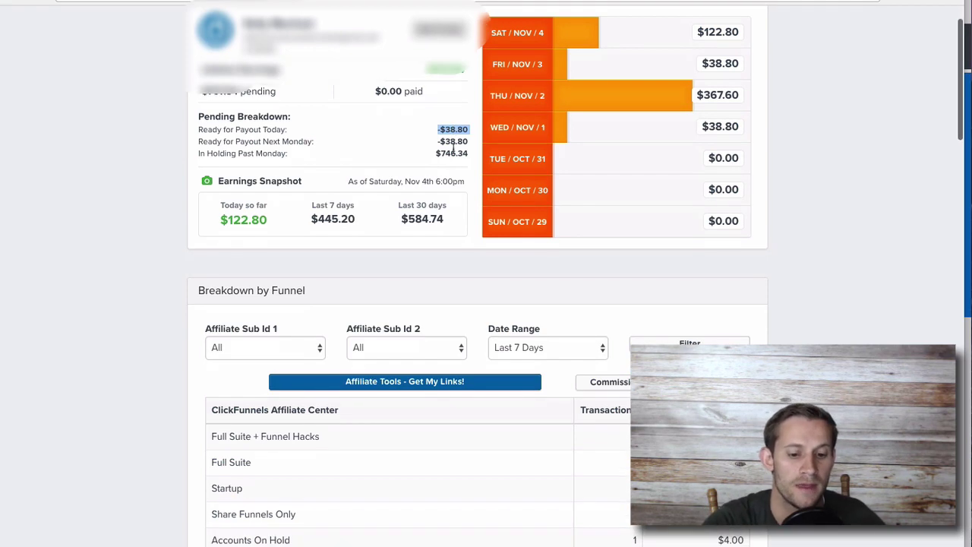
pyautogui.moveTo(432, 149); pyautogui.dragTo(469, 154)
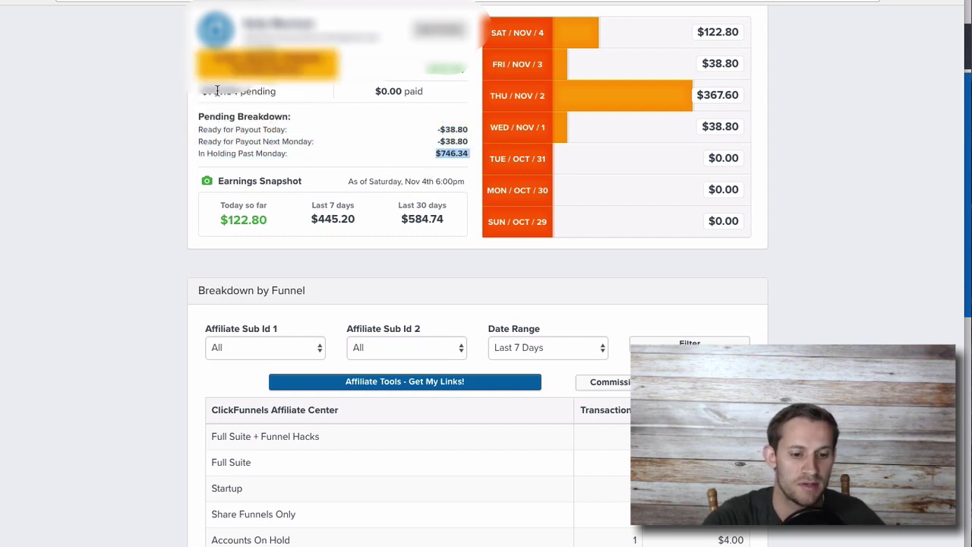
pyautogui.scroll(-1, 461, 217)
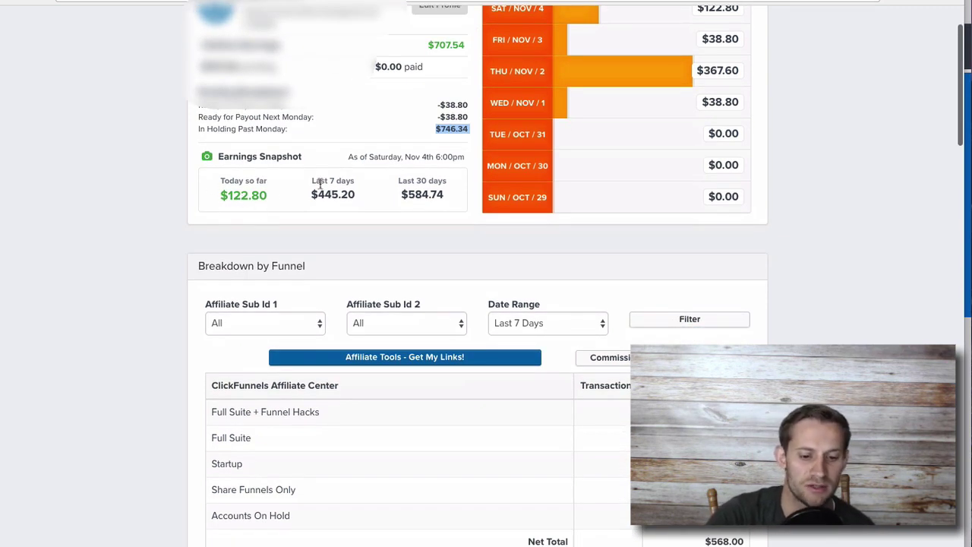
pyautogui.scroll(2, 411, 190)
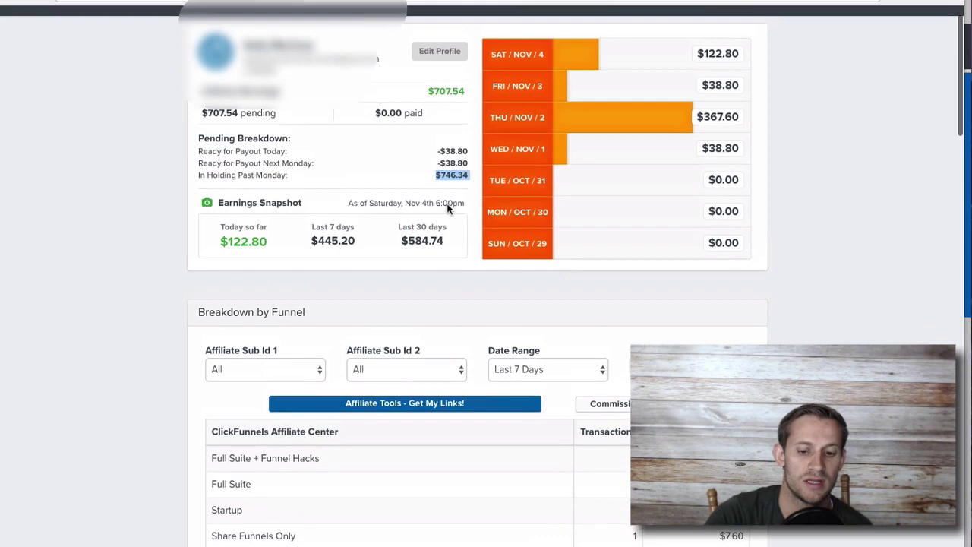
# Step: Review the date range choices and the affiliate center earnings for the last 7 days in the funnel breakdown
pyautogui.scroll(-7, 442, 148)
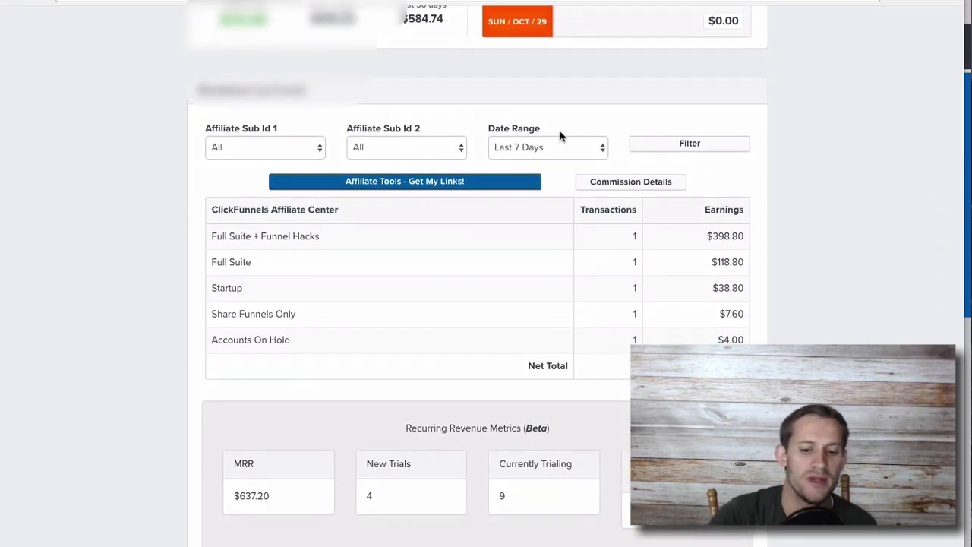
pyautogui.click(561, 141)
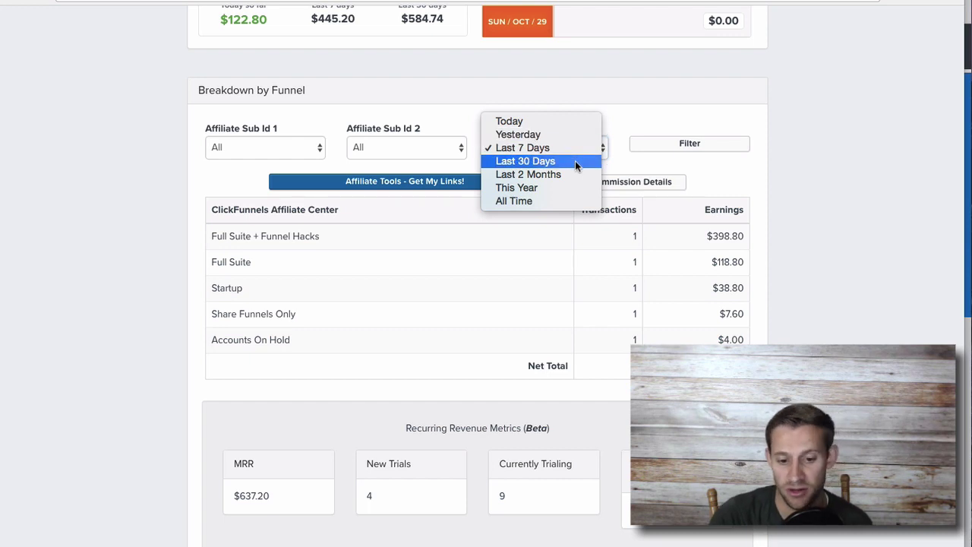
pyautogui.click(584, 101)
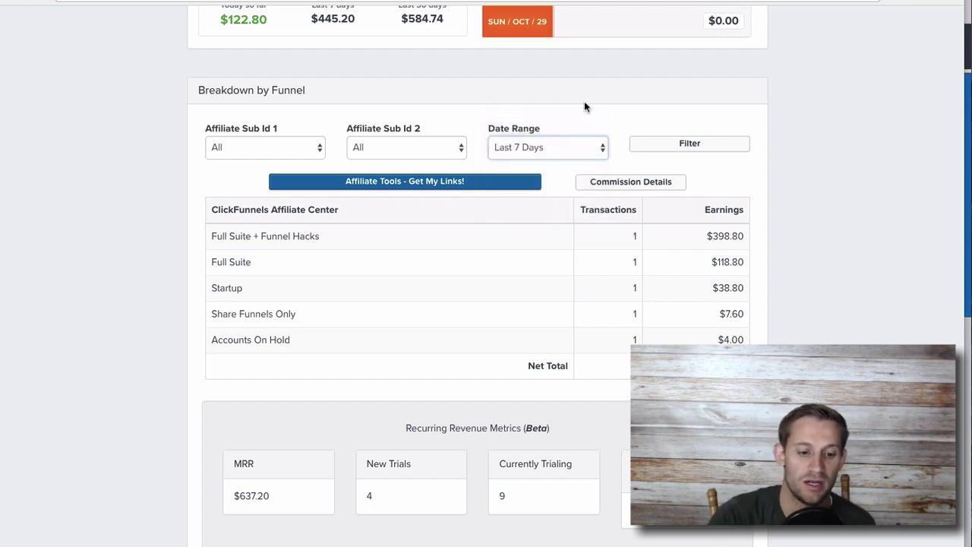
pyautogui.scroll(-3, 532, 317)
pyautogui.scroll(-2, 449, 403)
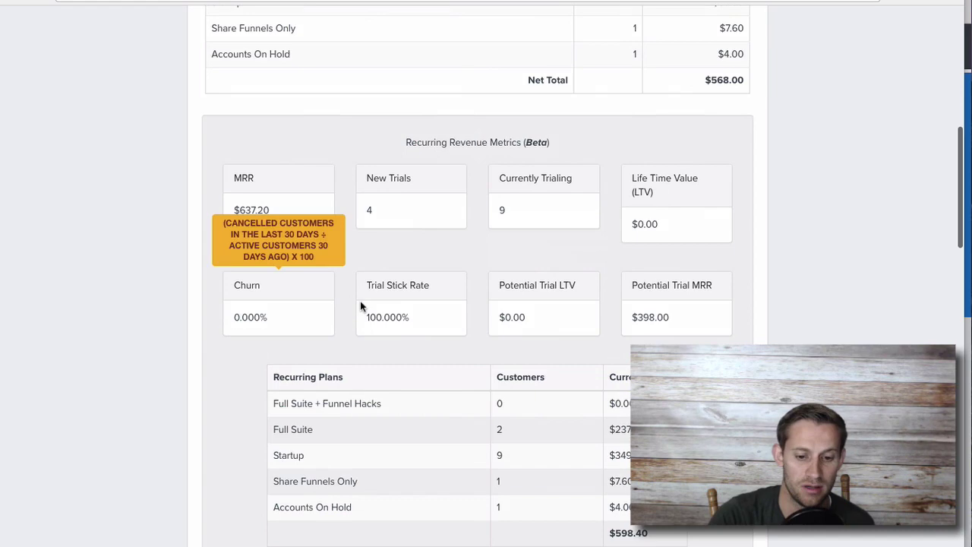
pyautogui.scroll(6, 379, 296)
pyautogui.click(536, 225)
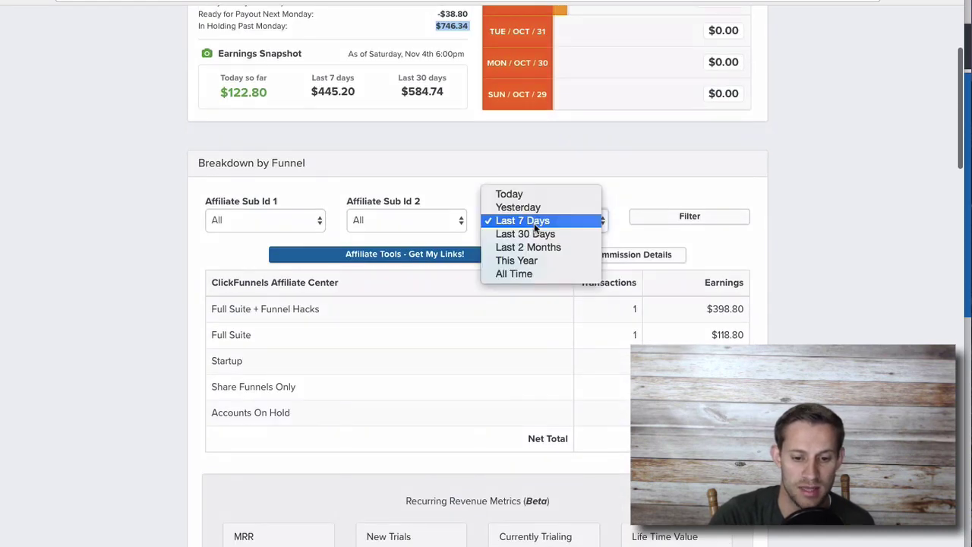
pyautogui.click(556, 159)
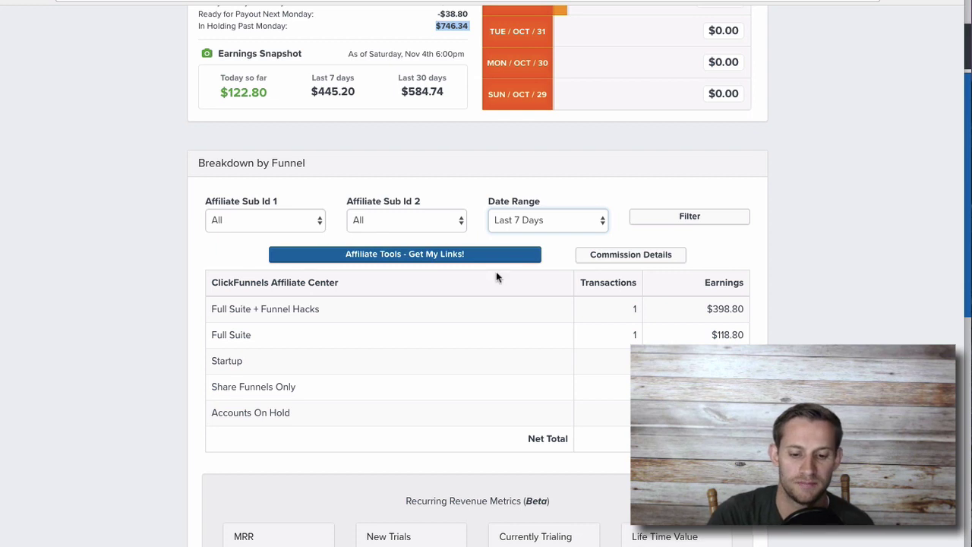
pyautogui.click(658, 220)
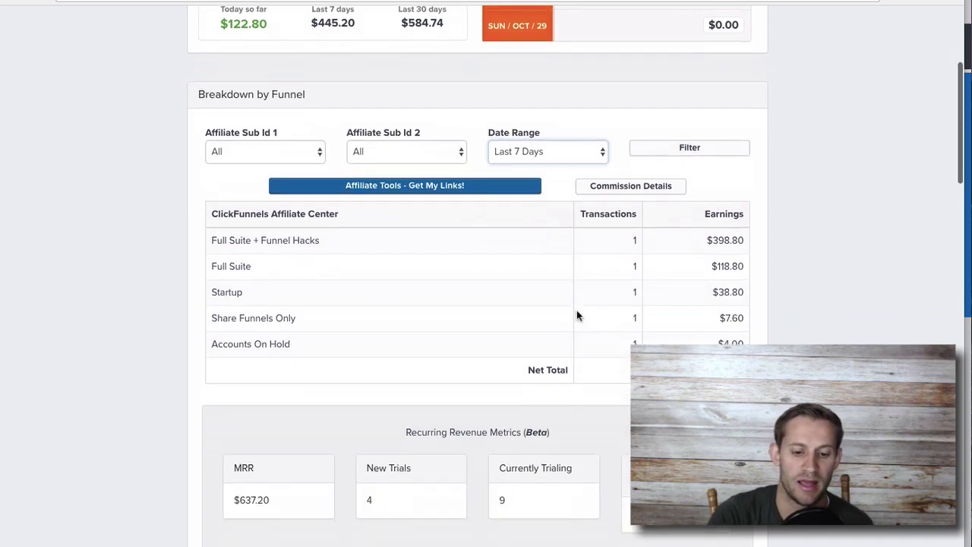
pyautogui.scroll(-1, 576, 316)
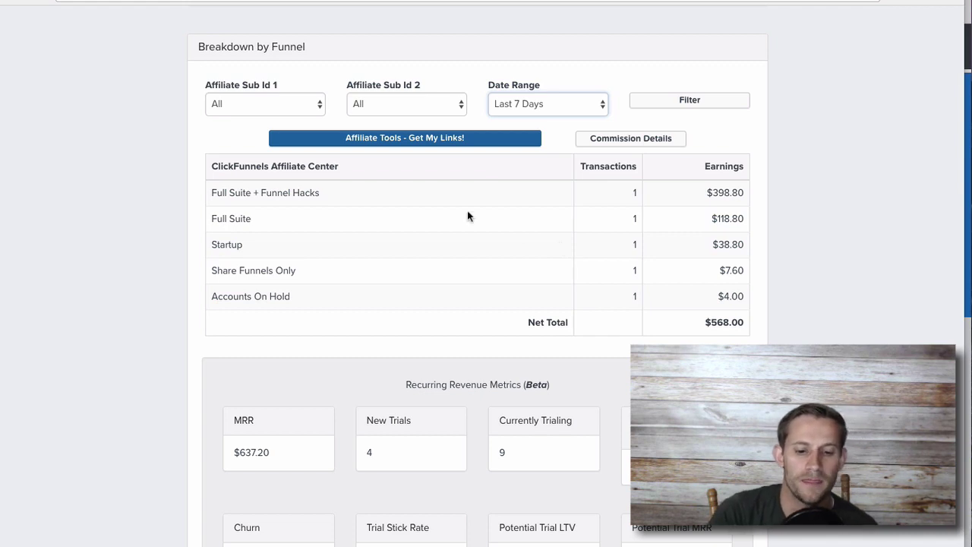
pyautogui.click(552, 108)
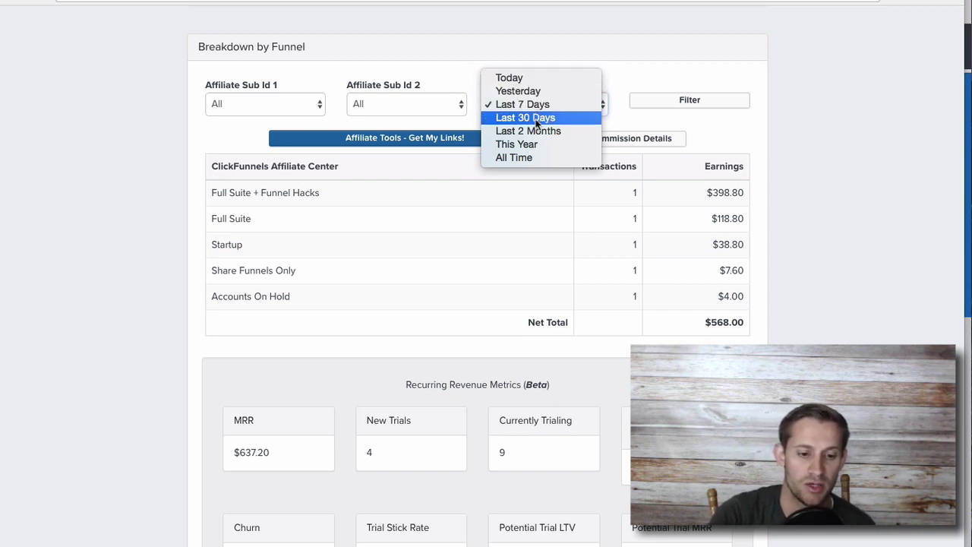
pyautogui.click(546, 106)
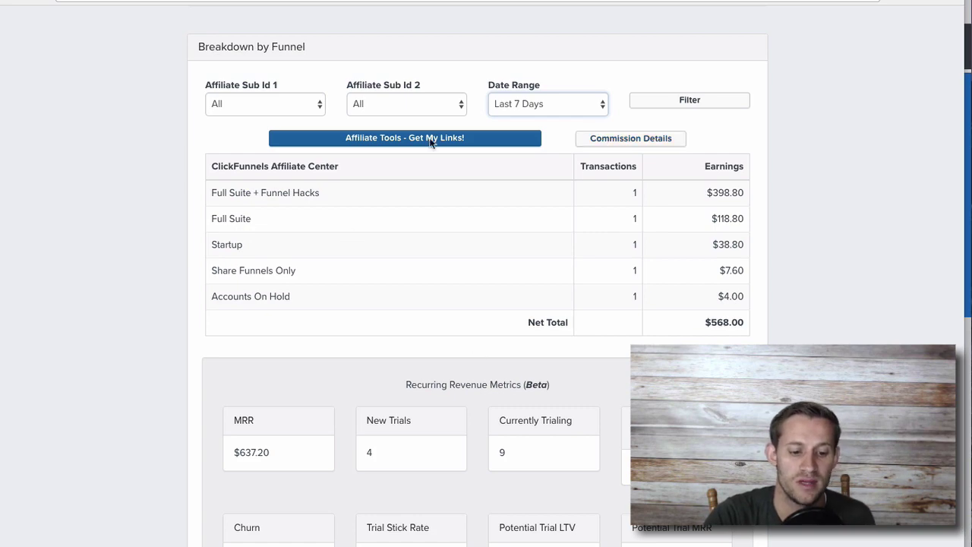
# Step: Review the recurring revenue metrics, recurring plans, per-funnel commission tables and referred affiliates list
pyautogui.scroll(-3, 403, 202)
pyautogui.scroll(3, 526, 163)
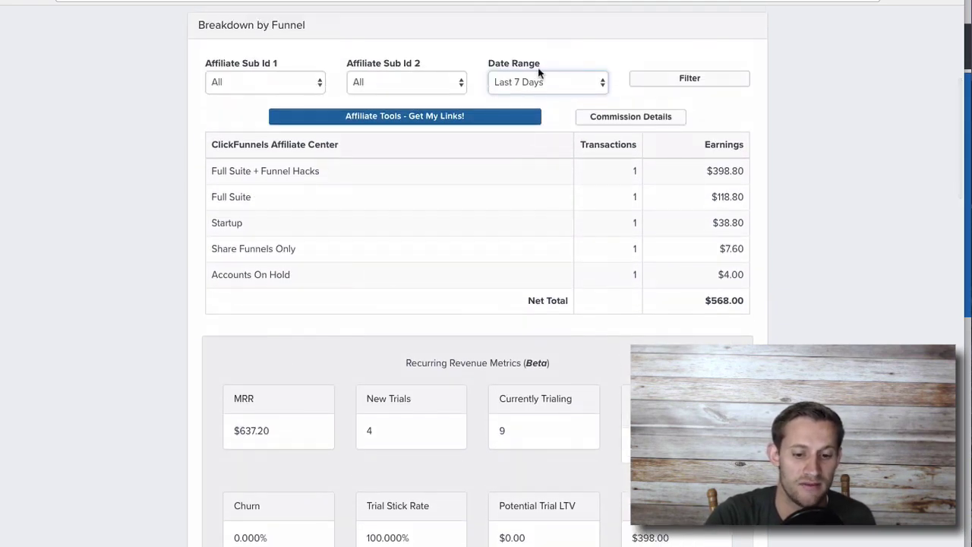
pyautogui.scroll(-5, 601, 122)
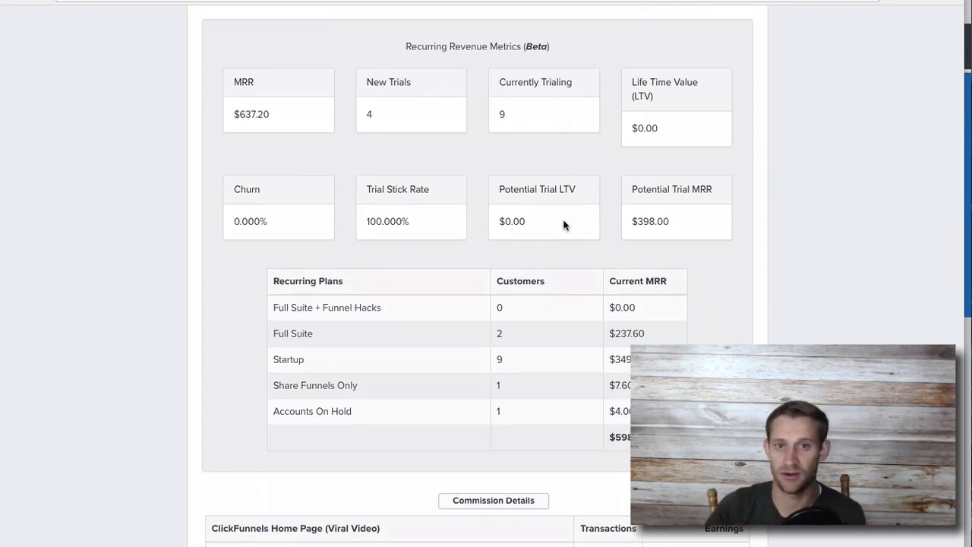
pyautogui.scroll(-14, 564, 224)
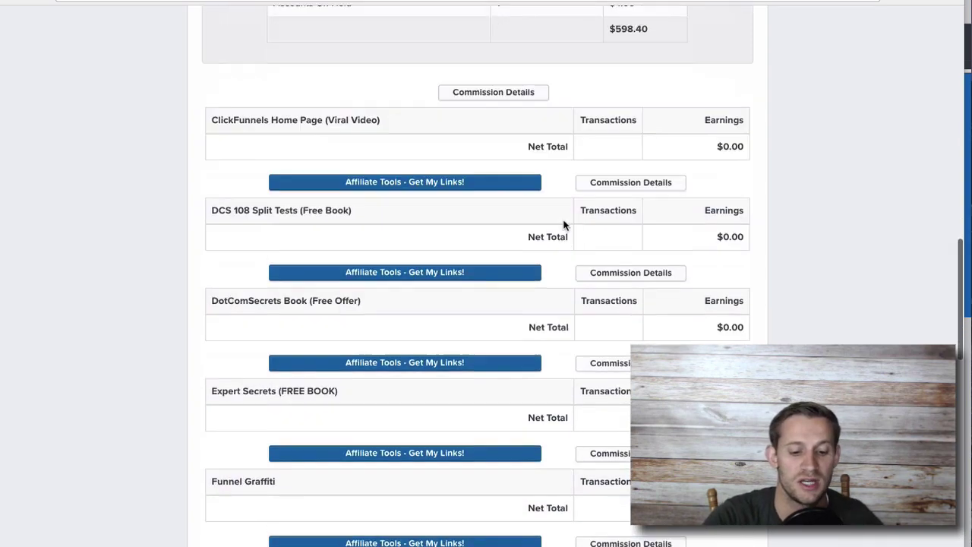
pyautogui.scroll(-5, 564, 224)
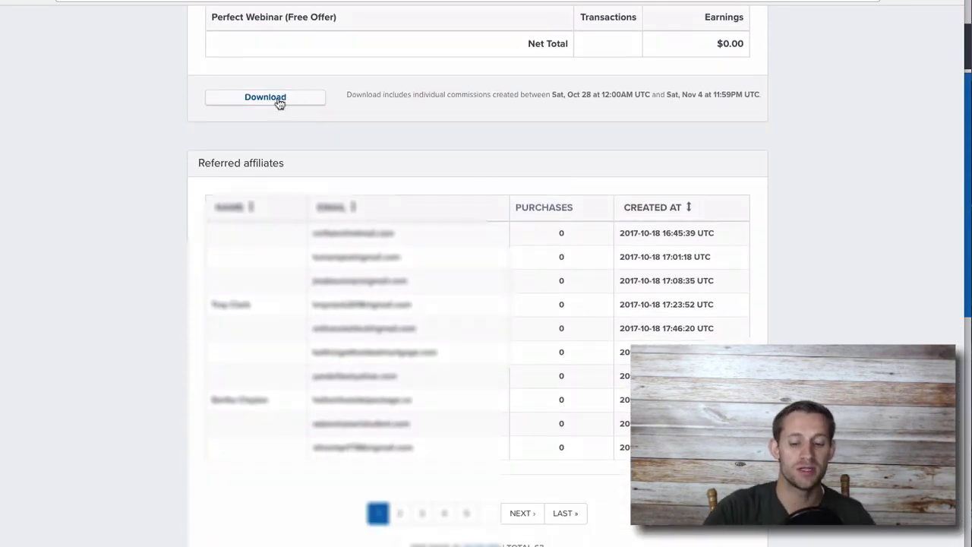
pyautogui.scroll(15, 279, 103)
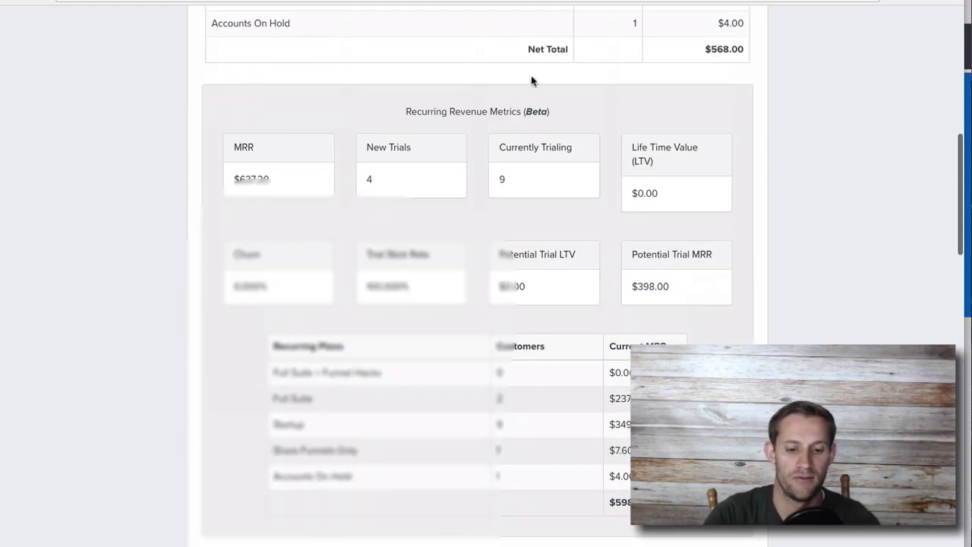
pyautogui.scroll(3, 516, 101)
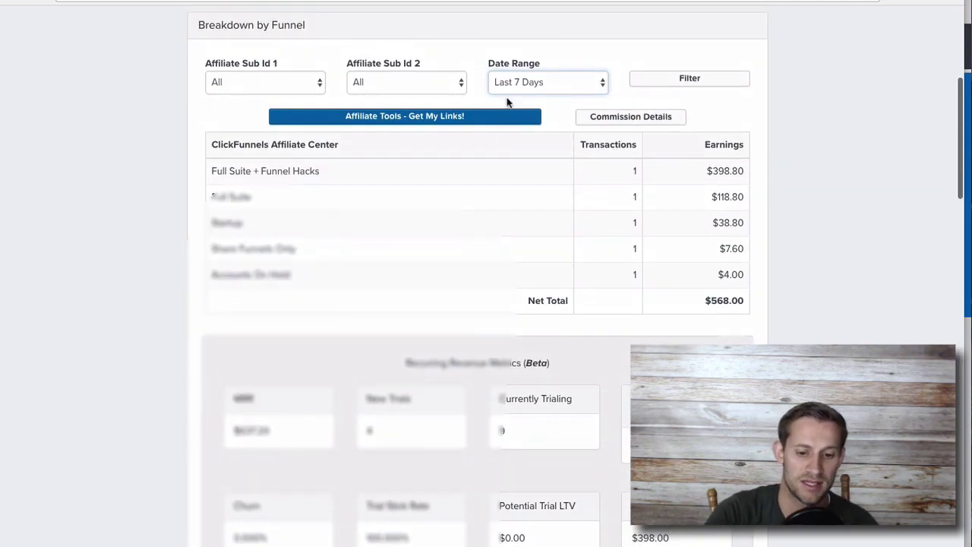
# Step: Start the CSV download of the individual commissions for the last 7 days
pyautogui.scroll(-2, 504, 144)
pyautogui.scroll(-15, 501, 152)
pyautogui.scroll(2, 502, 146)
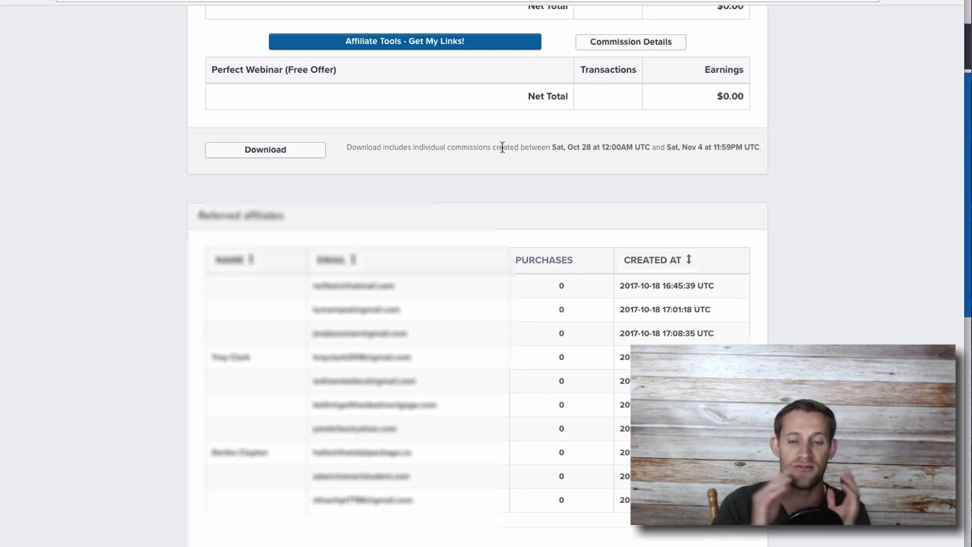
pyautogui.click(296, 149)
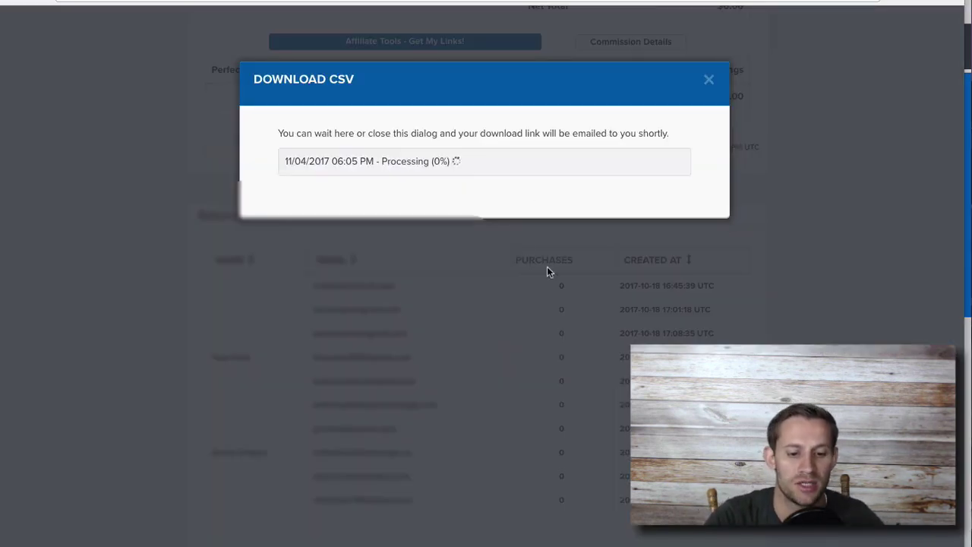
# Step: Close the CSV download dialog and review the funnel breakdown, recurring revenue metrics and recurring plans again
pyautogui.click(708, 80)
pyautogui.scroll(20, 572, 240)
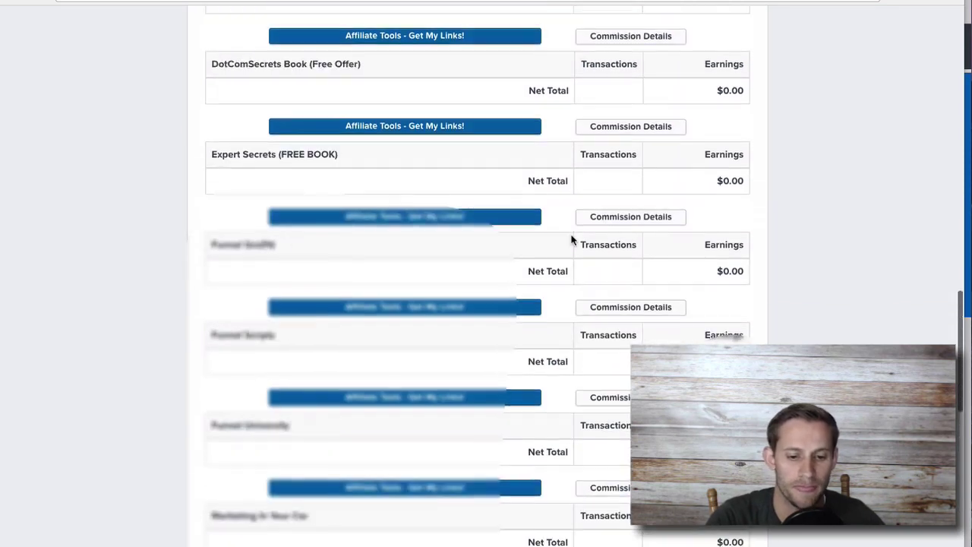
pyautogui.scroll(-5, 638, 329)
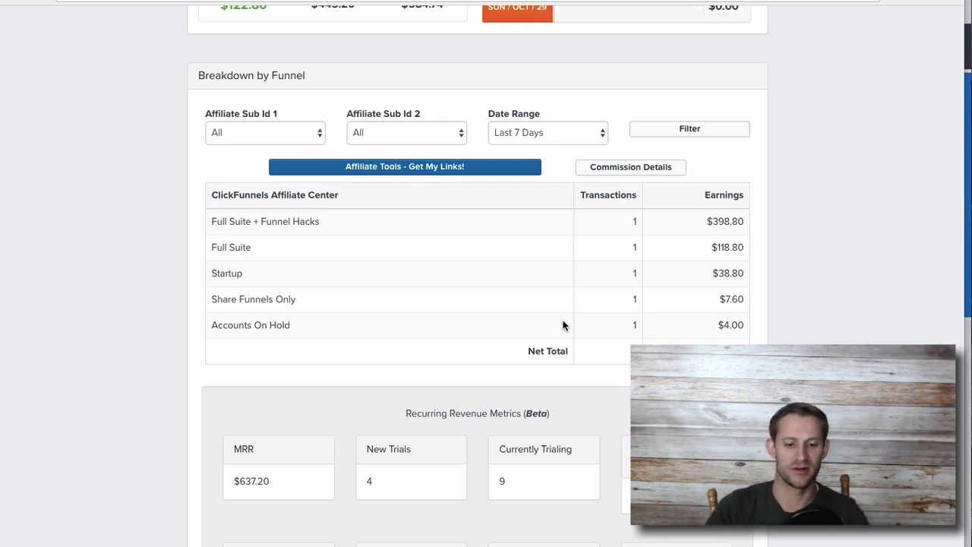
pyautogui.scroll(-5, 563, 325)
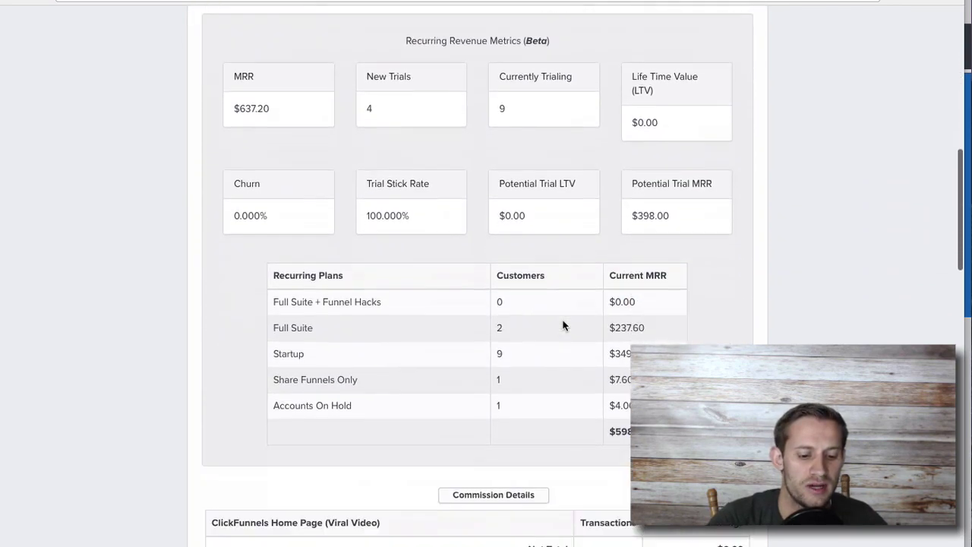
pyautogui.scroll(-4, 563, 325)
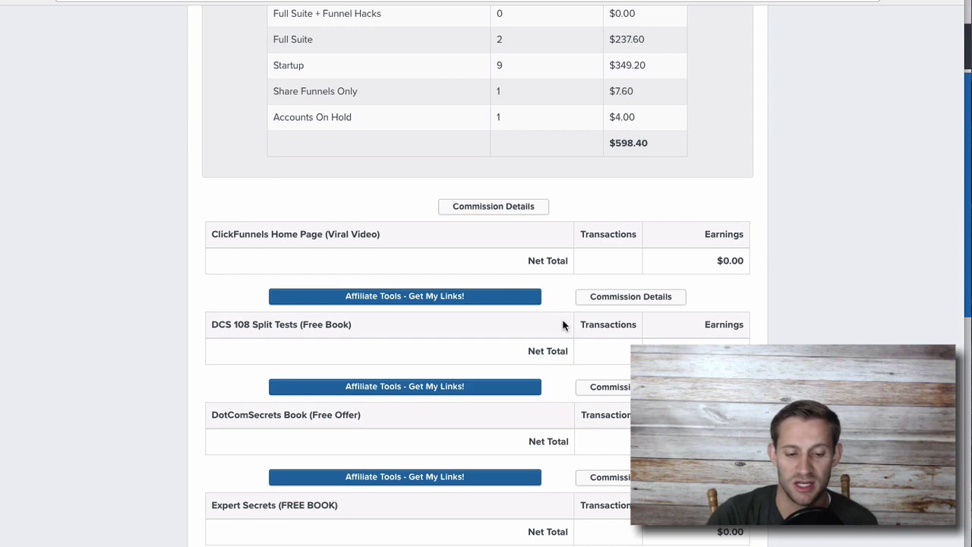
# Step: Examine the affiliate tools and commission details offered per funnel, from ClickFunnels Home Page (Viral Video) through Perfect Webinar (Free Offer)
pyautogui.scroll(-1, 563, 325)
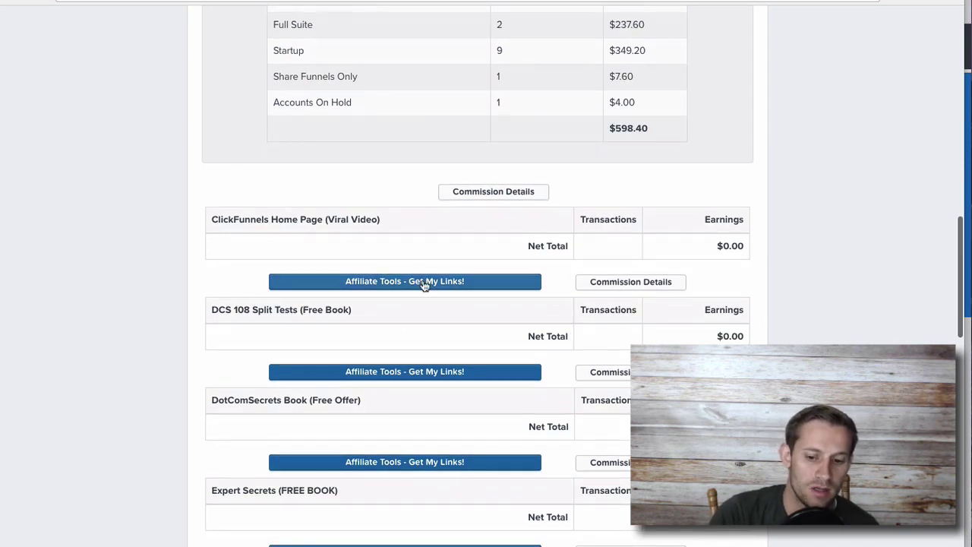
pyautogui.scroll(-1, 423, 282)
pyautogui.scroll(-1, 460, 306)
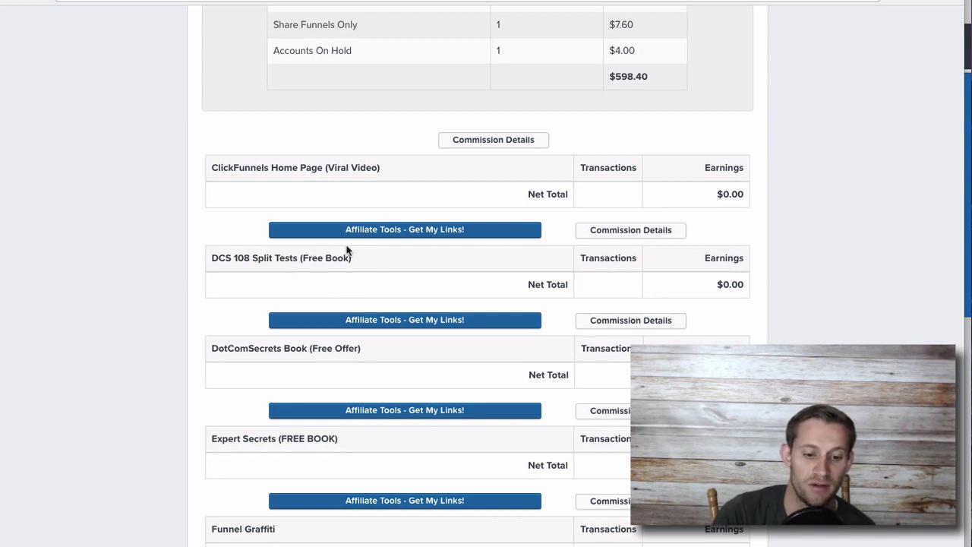
pyautogui.click(413, 237)
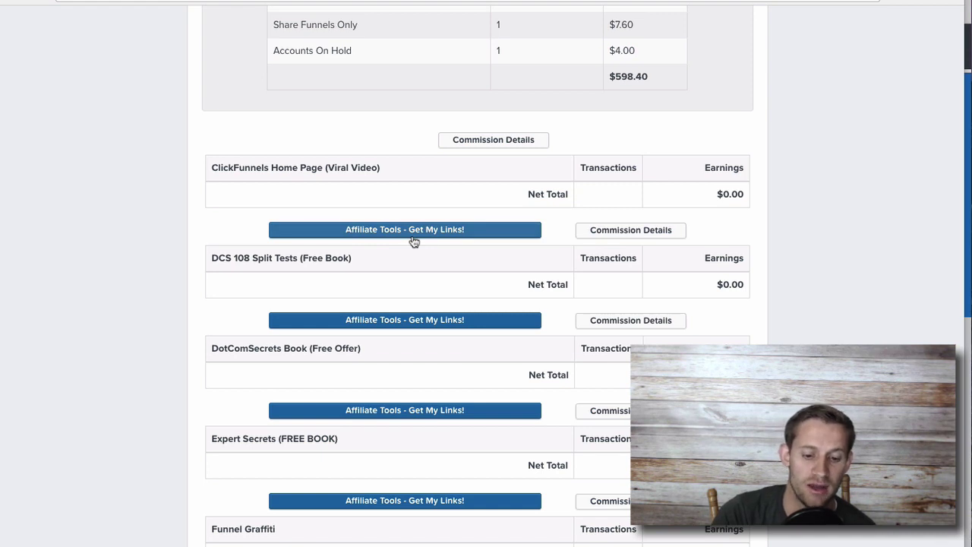
pyautogui.scroll(-1, 414, 241)
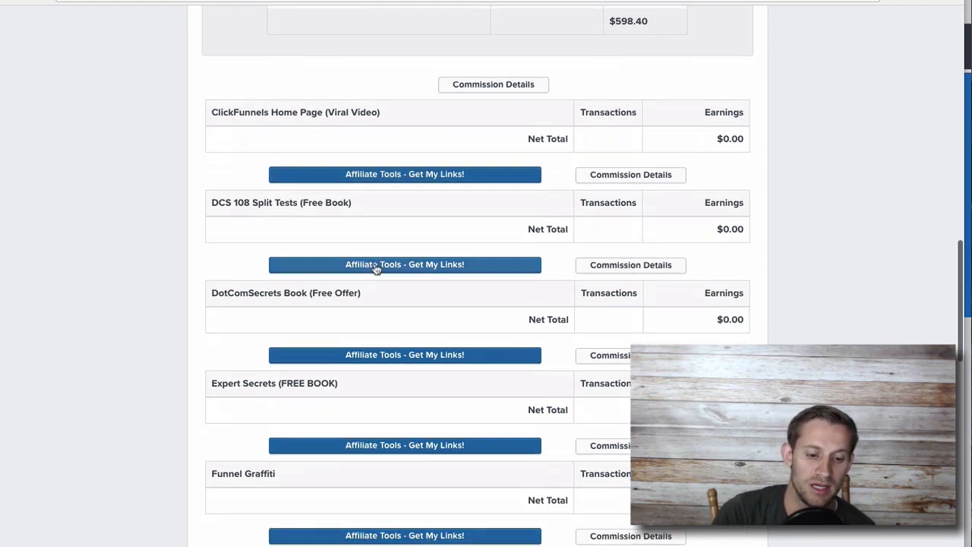
pyautogui.scroll(-1, 373, 268)
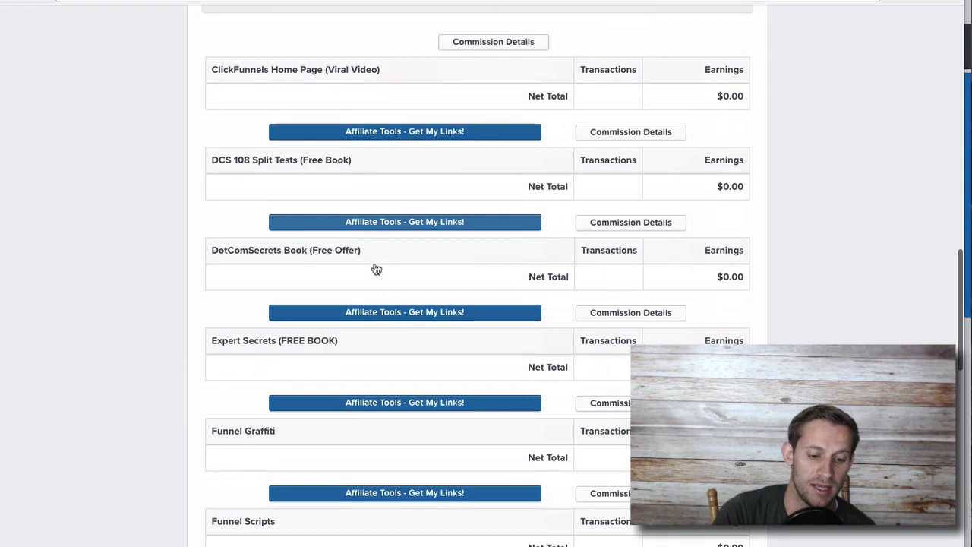
pyautogui.scroll(-1, 371, 313)
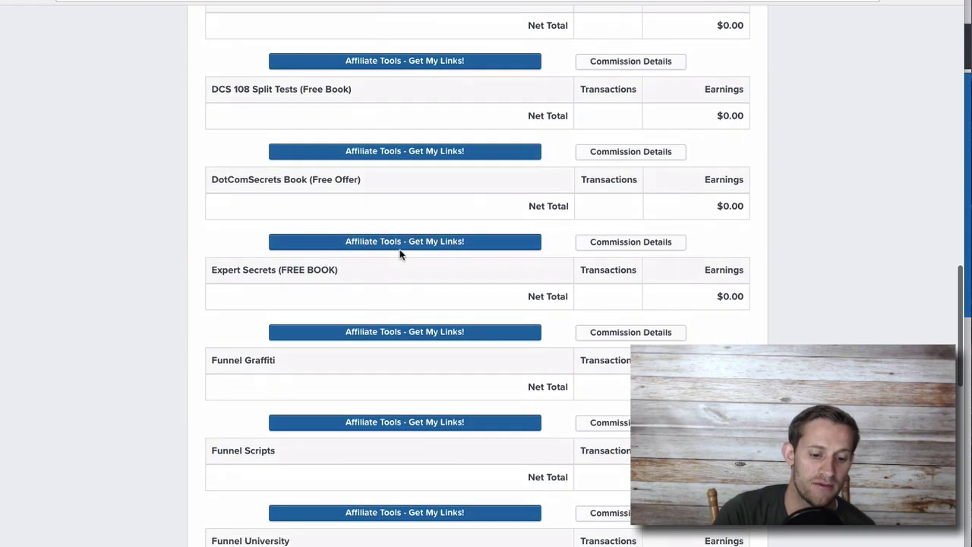
pyautogui.scroll(-3, 401, 252)
pyautogui.scroll(-1, 364, 268)
pyautogui.scroll(-6, 364, 269)
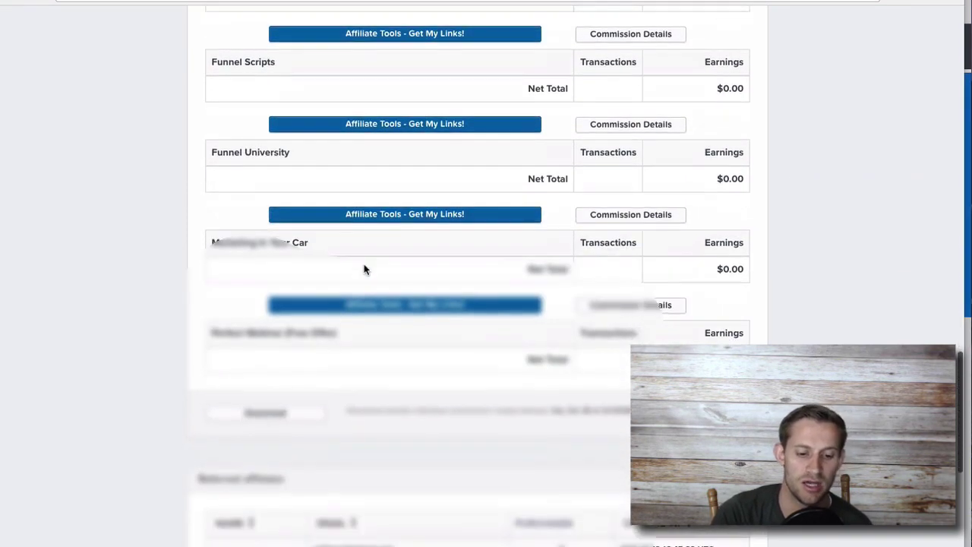
pyautogui.scroll(3, 365, 270)
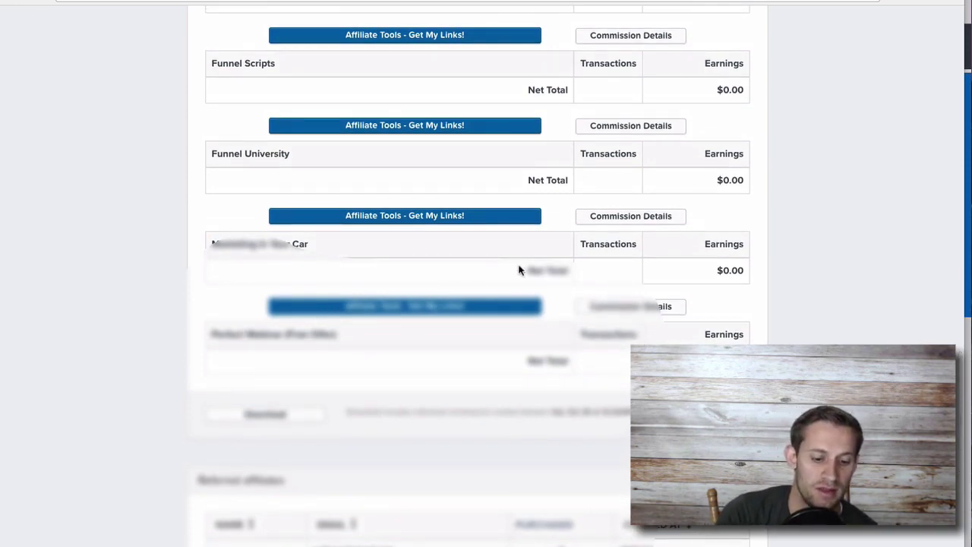
pyautogui.scroll(-2, 372, 228)
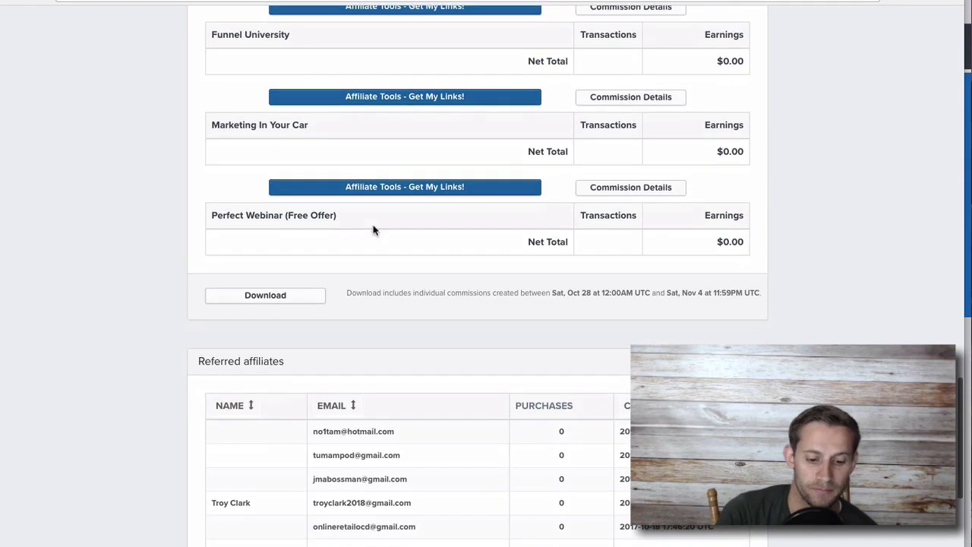
# Step: Open the affiliate tools and links page for the ClickFunnels Affiliate Center funnel
pyautogui.scroll(15, 373, 228)
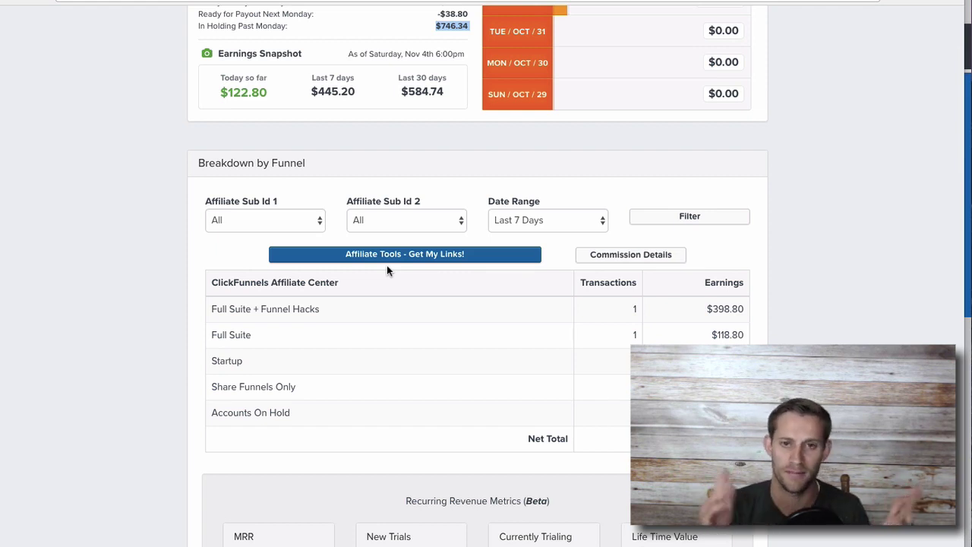
pyautogui.scroll(-1, 406, 302)
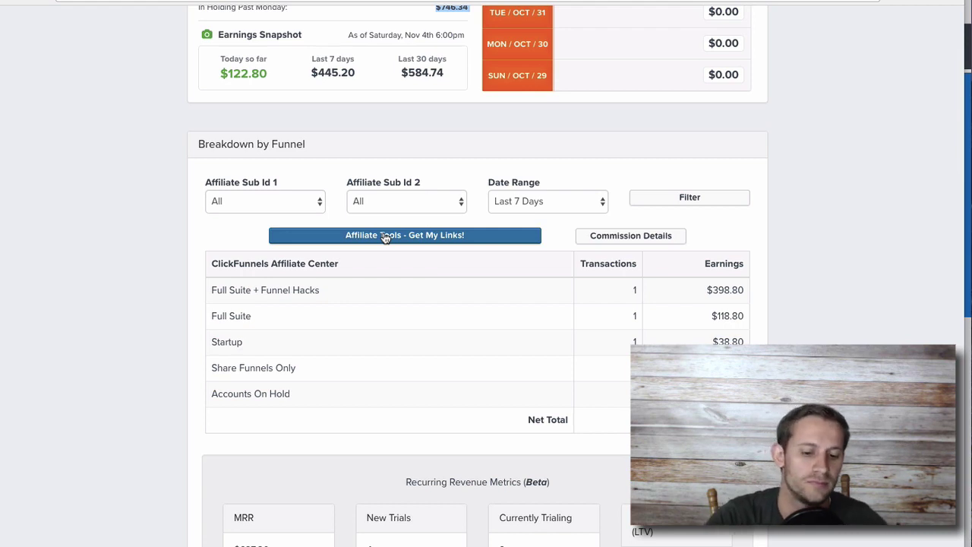
pyautogui.click(385, 236)
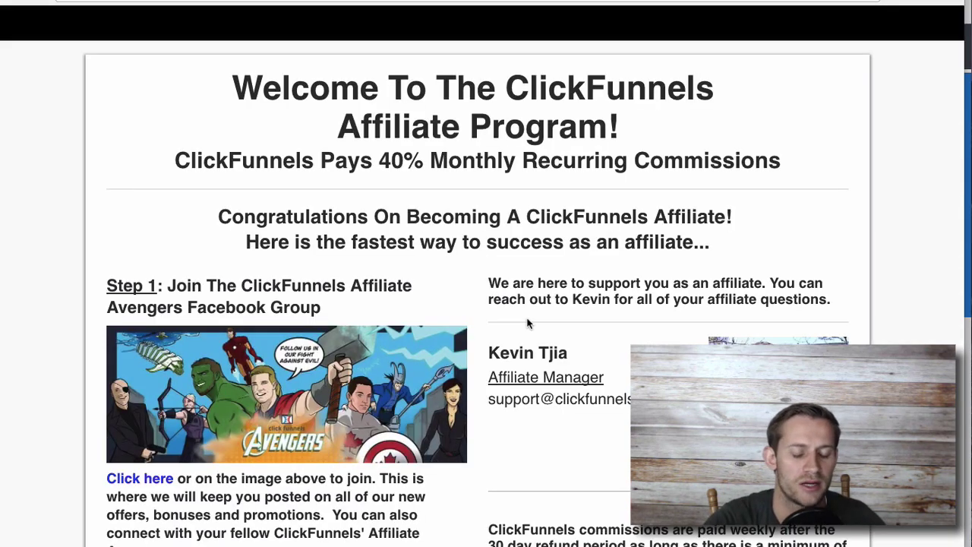
# Step: Review the affiliate program page: getting-started steps, payout requirements, dream car contest, landing pages to promote and two-tier commission offers
pyautogui.scroll(-6, 528, 322)
pyautogui.scroll(-6, 528, 322)
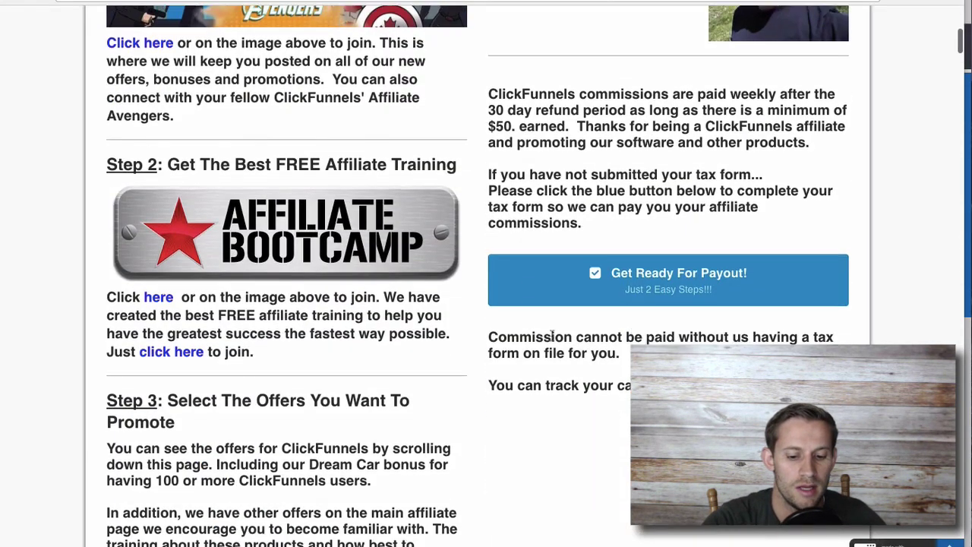
pyautogui.scroll(-3, 553, 341)
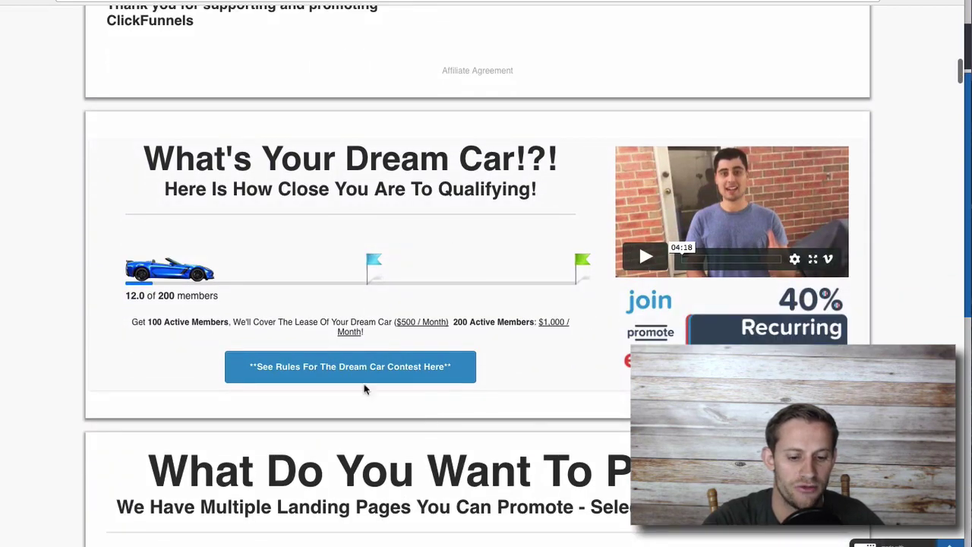
pyautogui.scroll(-5, 393, 271)
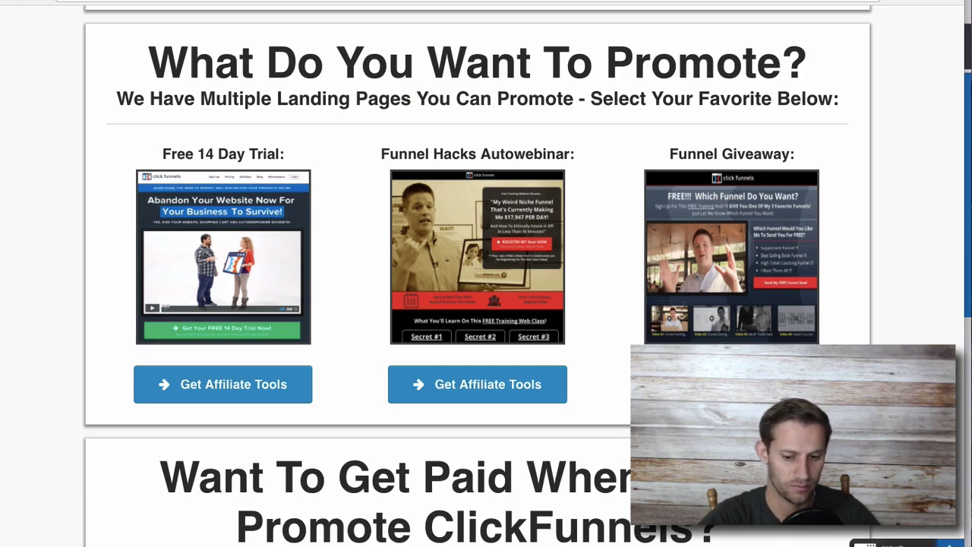
pyautogui.scroll(-7, 478, 273)
pyautogui.scroll(2, 478, 273)
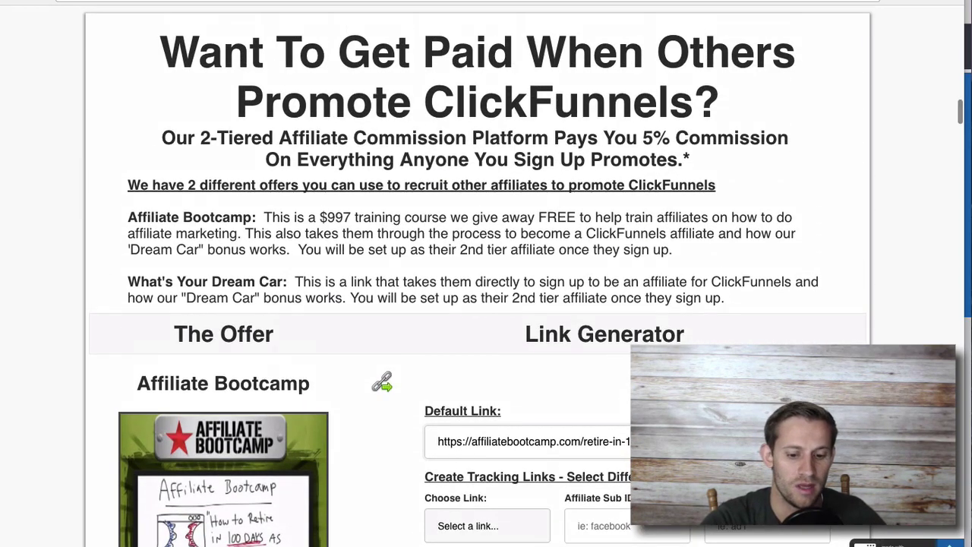
pyautogui.scroll(-2, 616, 354)
# Step: Open the affiliate tools for the Free 14 Day Trial offer and examine the affiliate ID parameters in its default link
pyautogui.scroll(5, 617, 354)
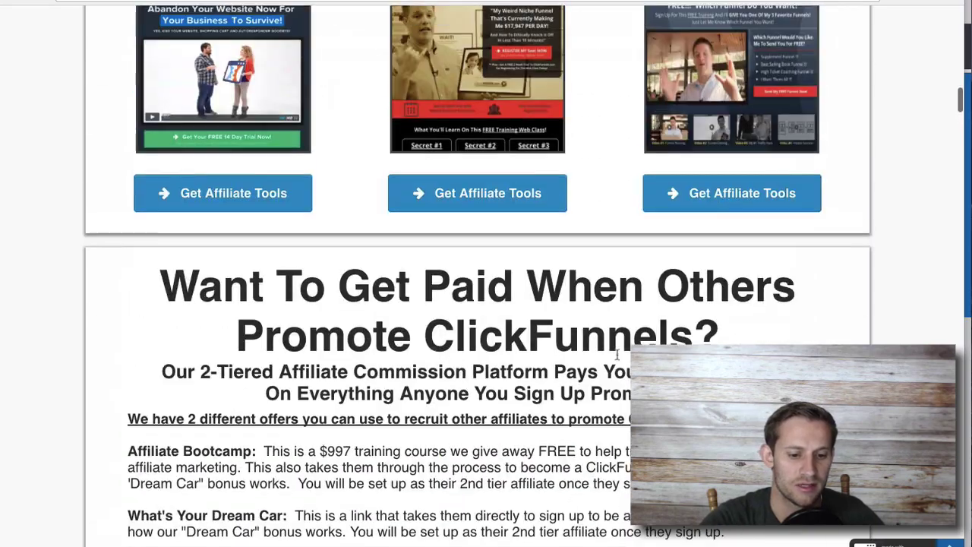
pyautogui.scroll(2, 617, 354)
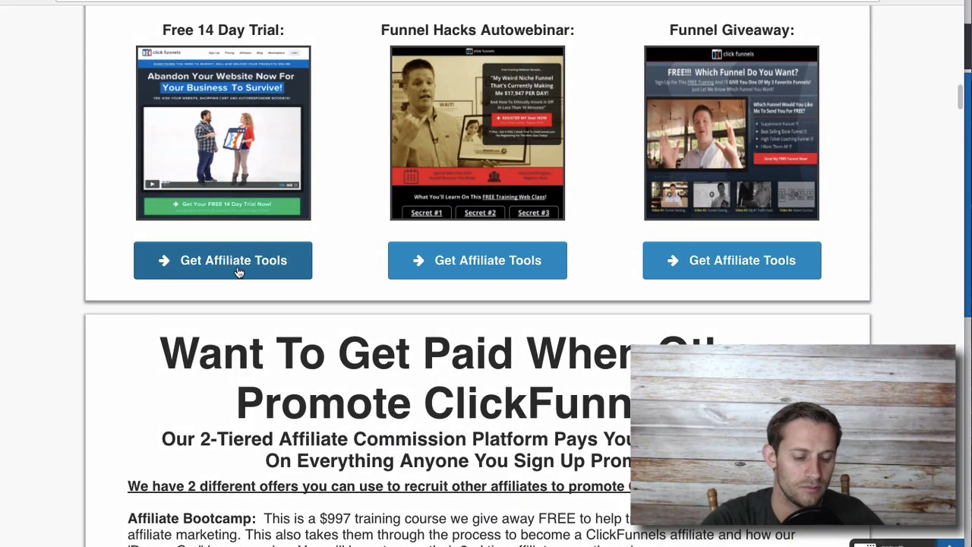
pyautogui.click(238, 272)
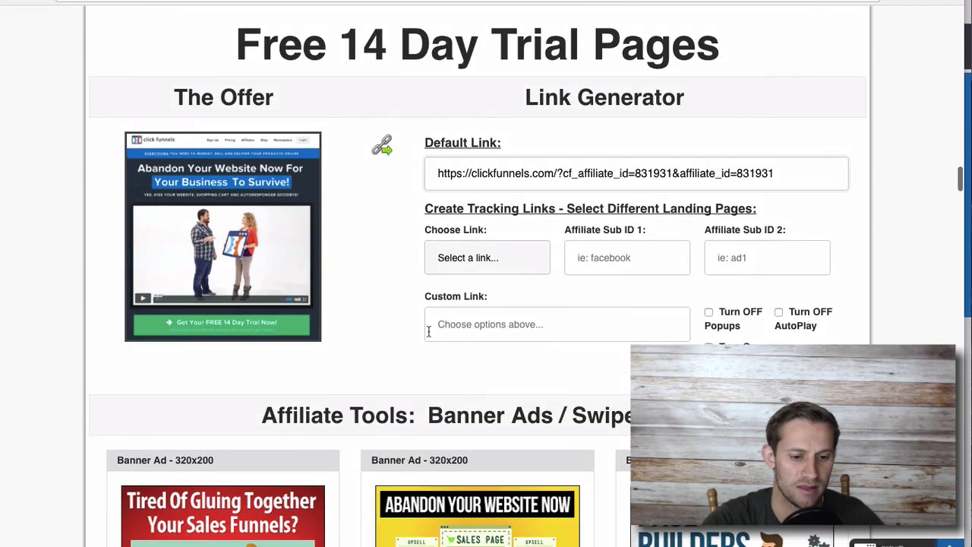
pyautogui.tripleClick(465, 173)
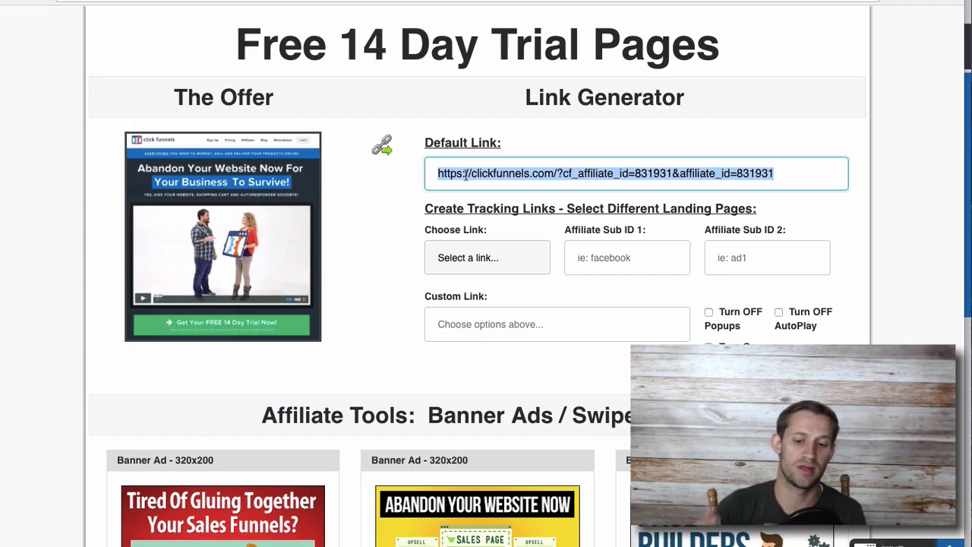
pyautogui.doubleClick(658, 173)
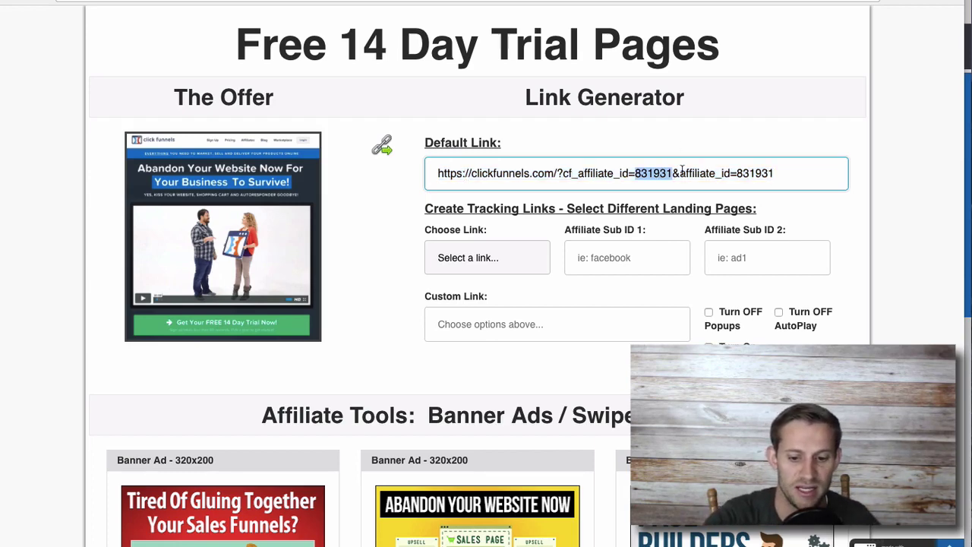
pyautogui.doubleClick(754, 173)
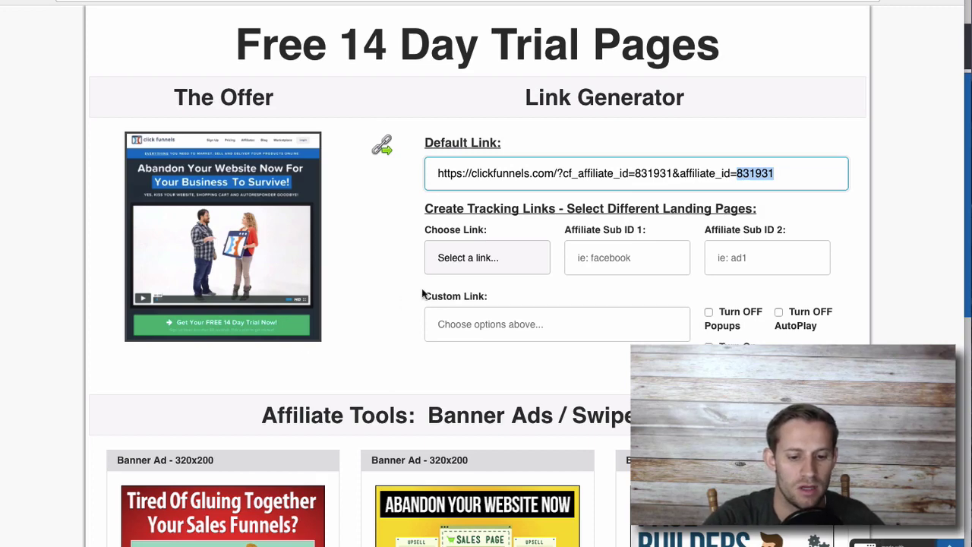
# Step: Generate a custom tracking link for ClickFunnels Trial with sub ID 1 "youtube" and sub ID 2 "clickfunnels vs leadpages"
pyautogui.click(474, 266)
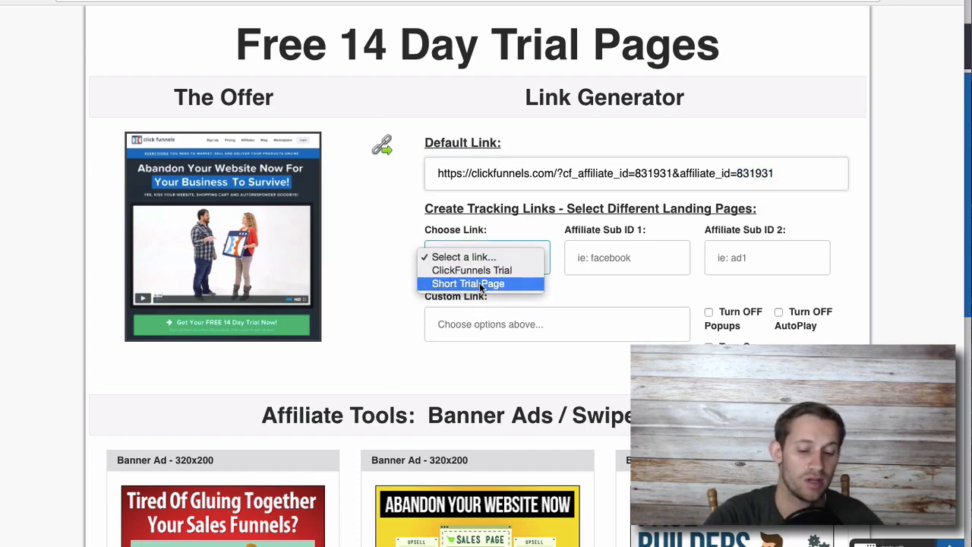
pyautogui.click(484, 270)
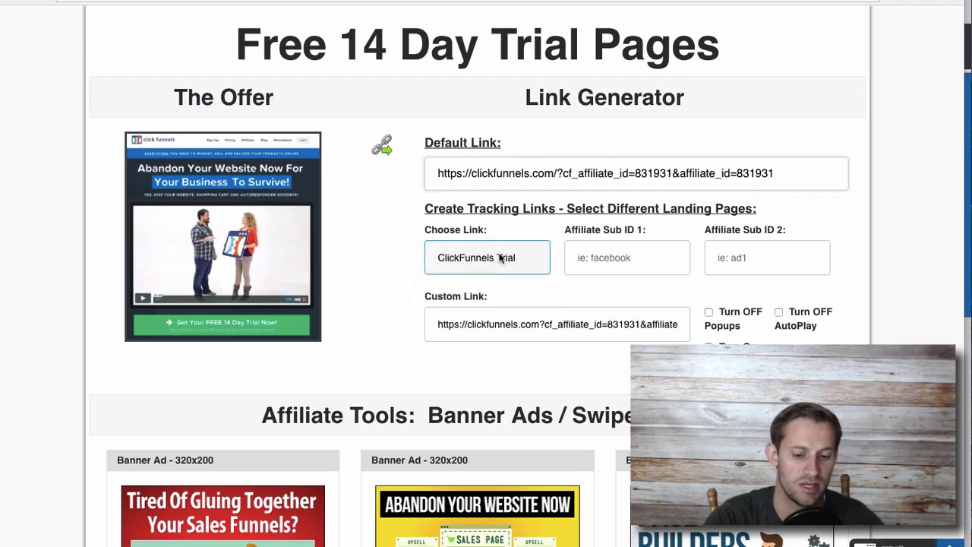
pyautogui.click(613, 255)
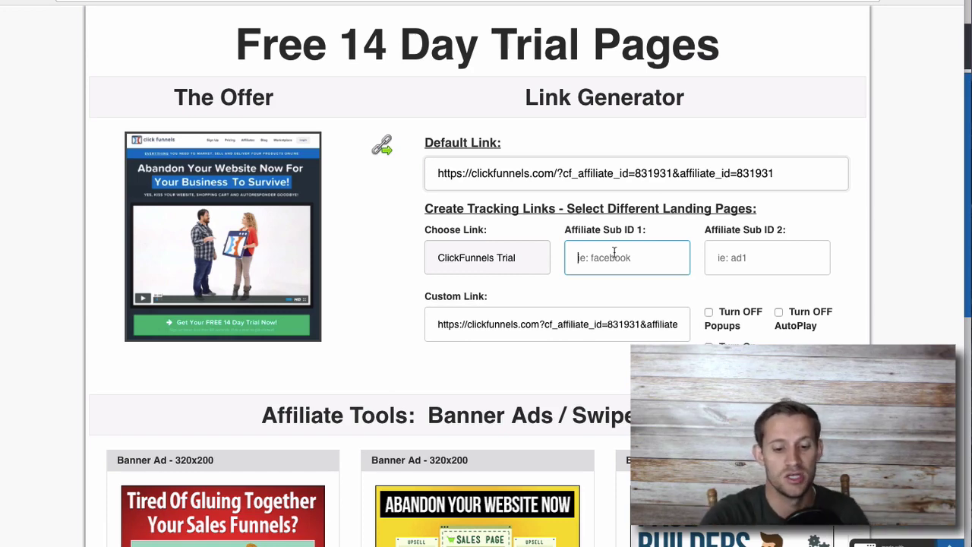
pyautogui.write('youtube')
pyautogui.press('Tab')
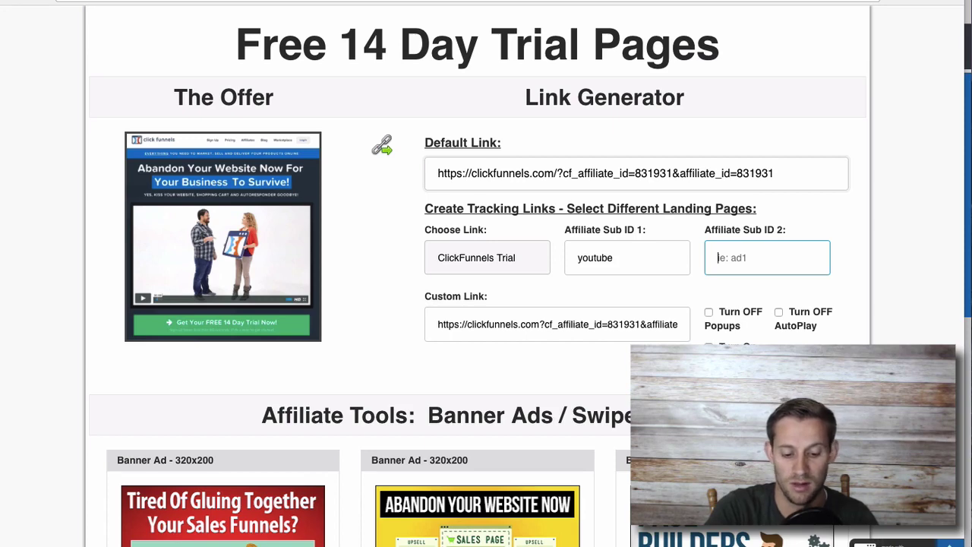
pyautogui.write('click')
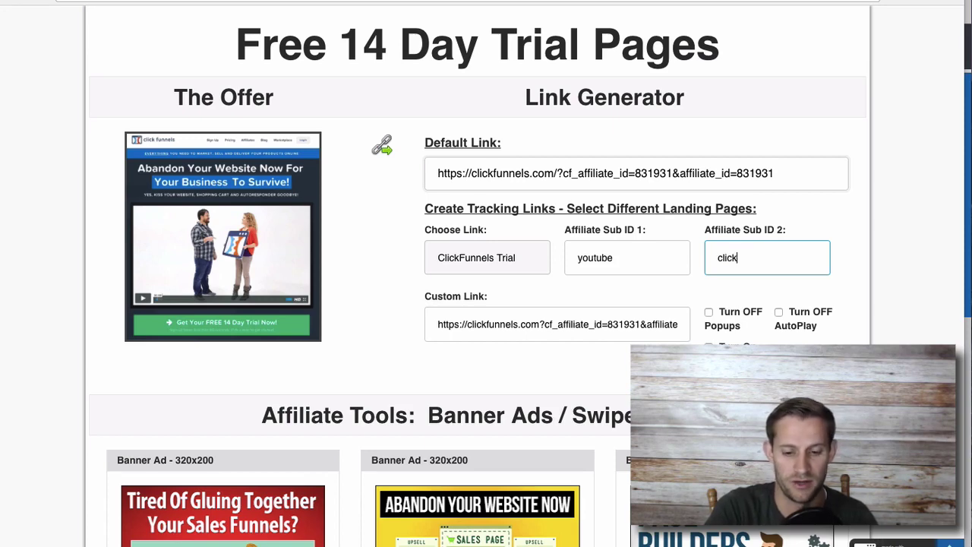
pyautogui.write('funnels vs leadpages')
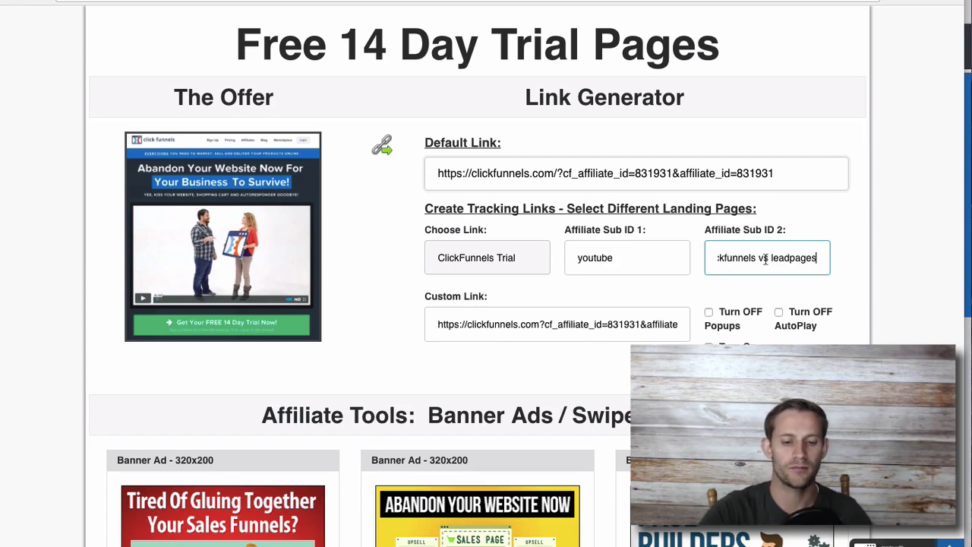
# Step: Inspect the generated custom link for the two affiliate sub ID parameters
pyautogui.doubleClick(509, 322)
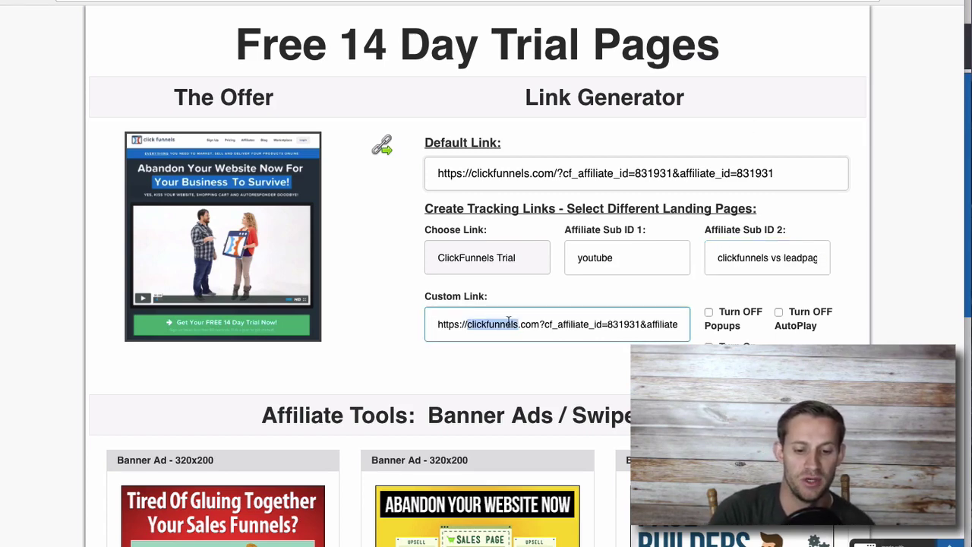
pyautogui.tripleClick(509, 322)
pyautogui.moveTo(605, 324); pyautogui.dragTo(635, 326)
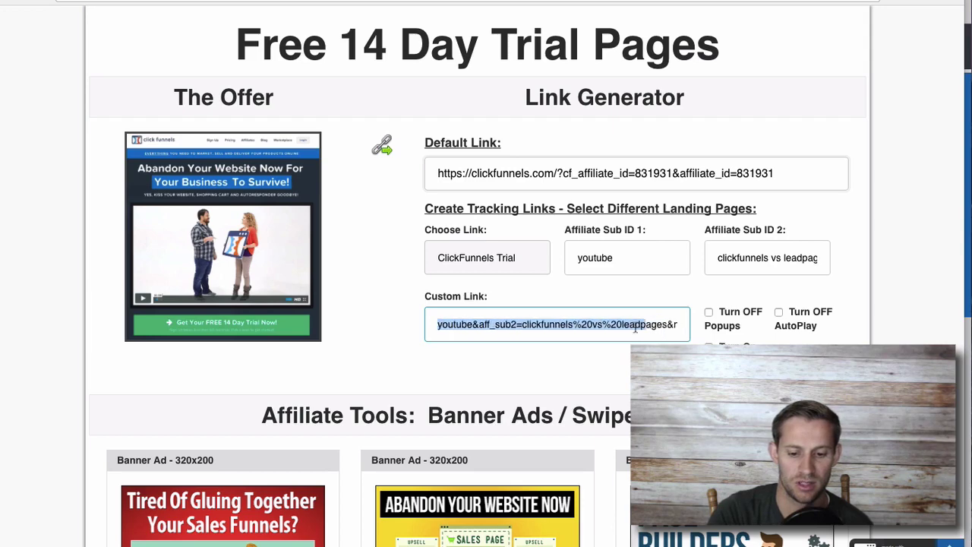
pyautogui.click(589, 327)
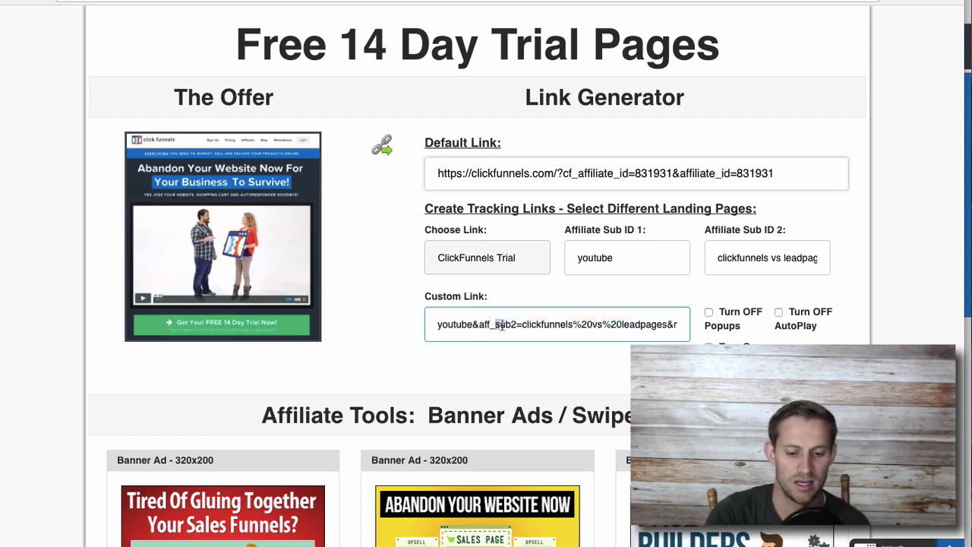
# Step: Check the second sub ID in the custom link and browse the trial offer's banner ads and sample swipe emails
pyautogui.moveTo(496, 325); pyautogui.dragTo(553, 320)
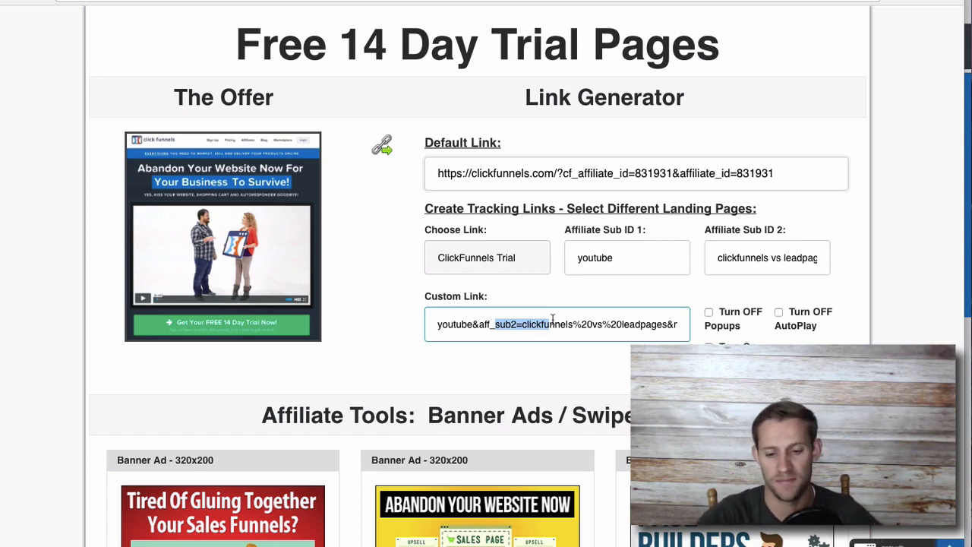
pyautogui.scroll(-3, 612, 357)
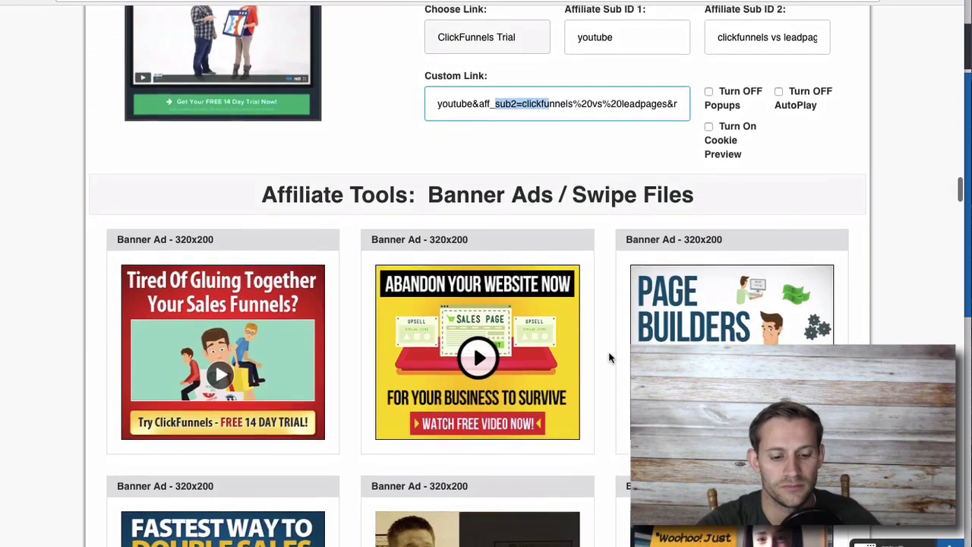
pyautogui.moveTo(509, 423)
pyautogui.scroll(-4, 620, 457)
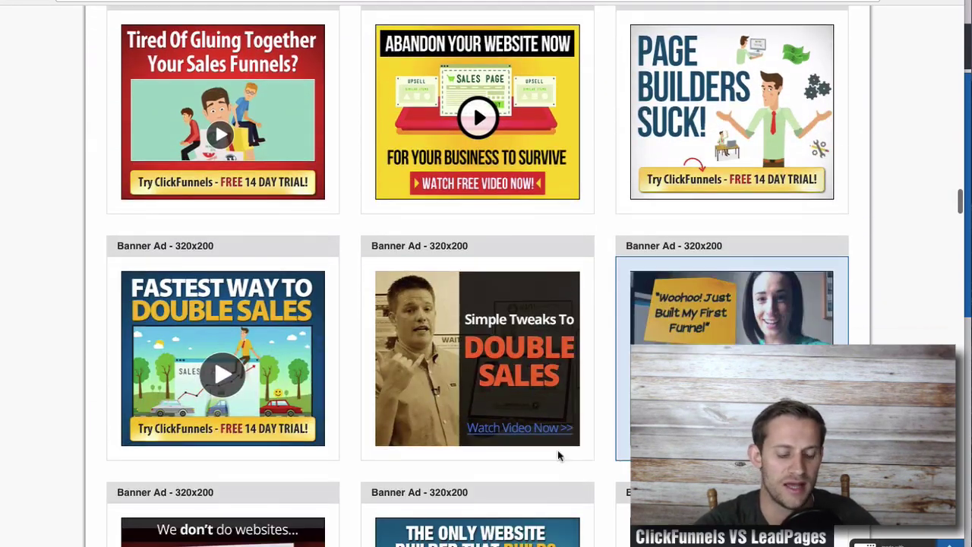
pyautogui.scroll(-10, 447, 428)
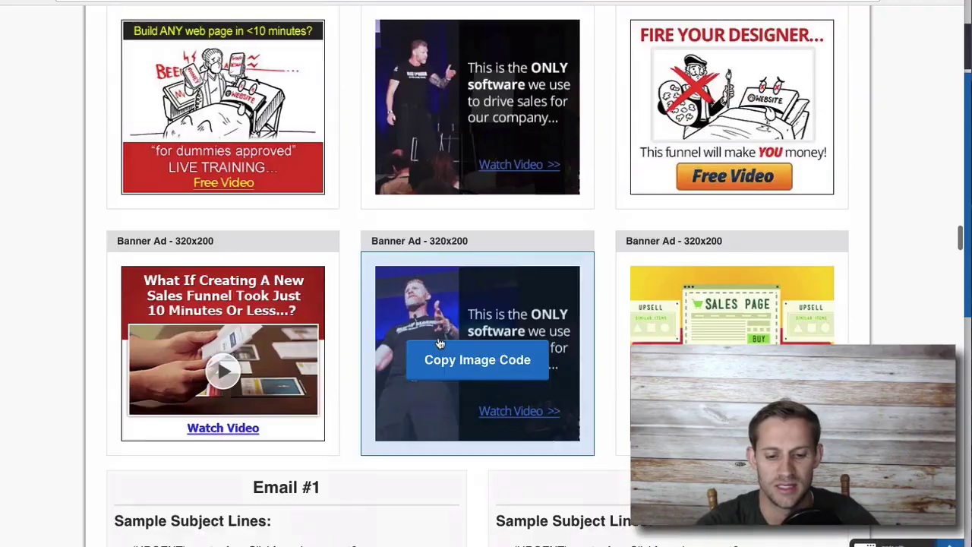
pyautogui.scroll(-10, 439, 343)
pyautogui.scroll(10, 439, 361)
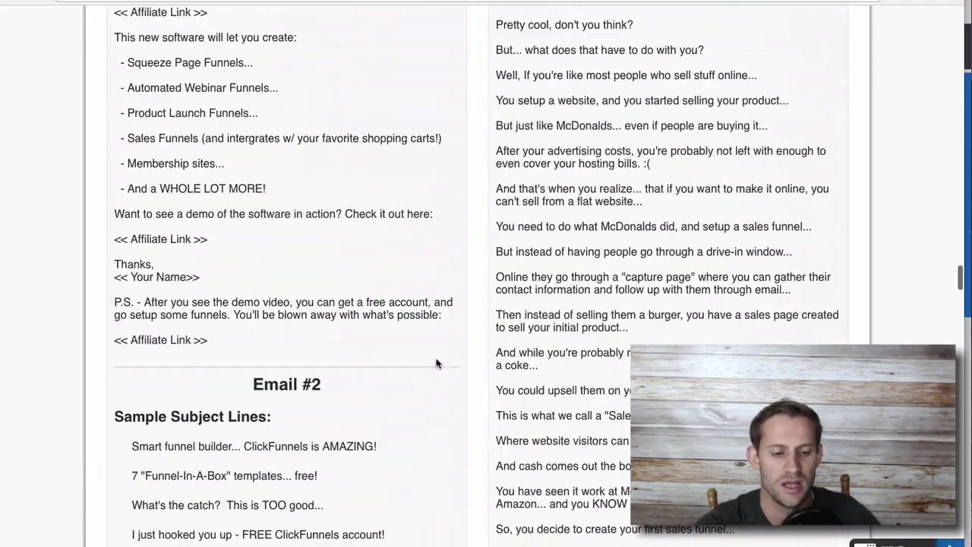
pyautogui.scroll(2, 312, 161)
pyautogui.scroll(-6, 334, 99)
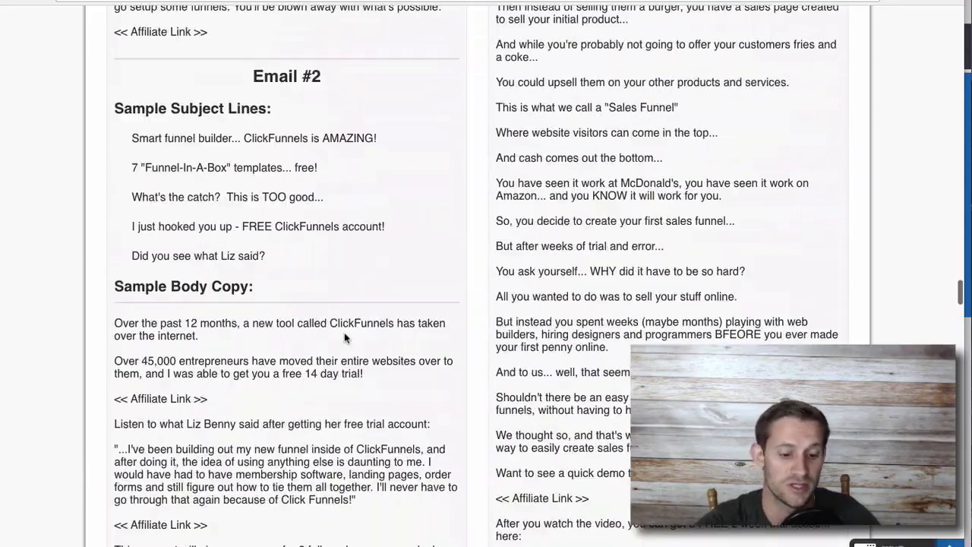
pyautogui.scroll(-15, 344, 338)
pyautogui.scroll(-2, 344, 338)
pyautogui.scroll(10, 345, 338)
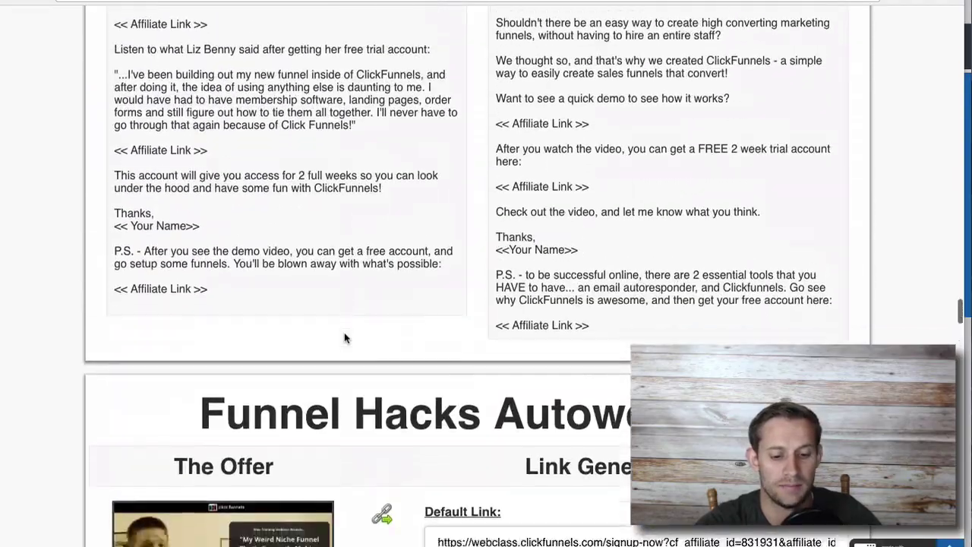
pyautogui.scroll(20, 344, 334)
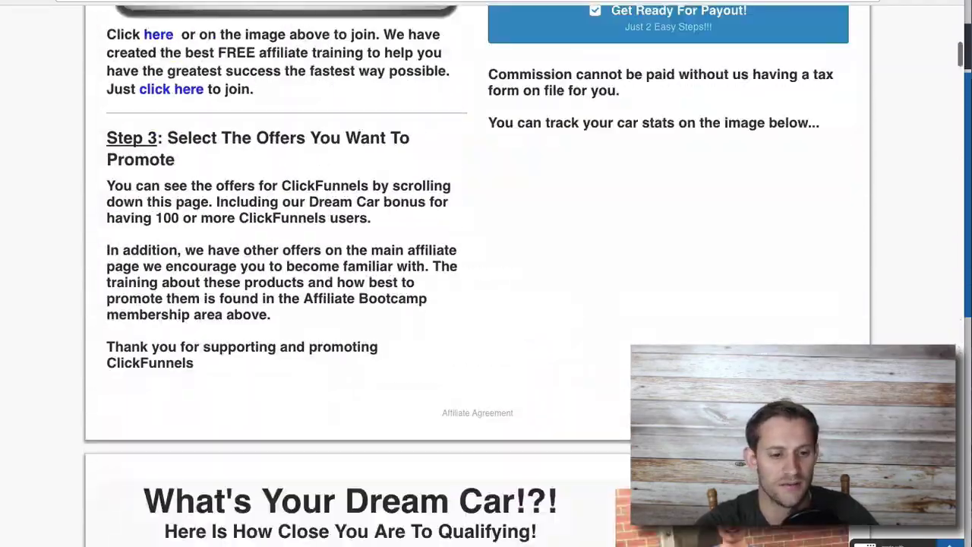
# Step: Open the affiliate tools for the Expert Secrets (FREE BOOK) offer and find its affiliate link section
pyautogui.scroll(-11, 387, 300)
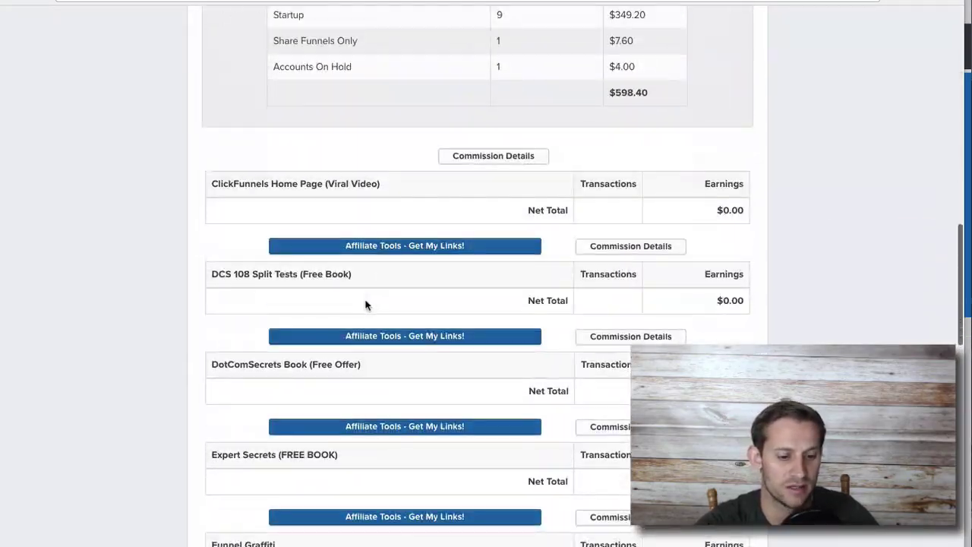
pyautogui.click(346, 425)
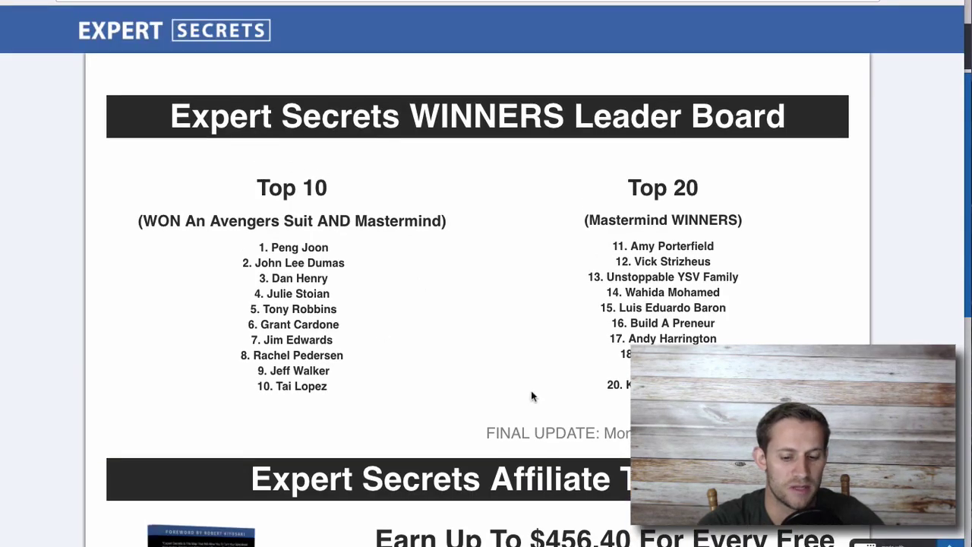
pyautogui.tripleClick(638, 324)
pyautogui.scroll(-10, 638, 324)
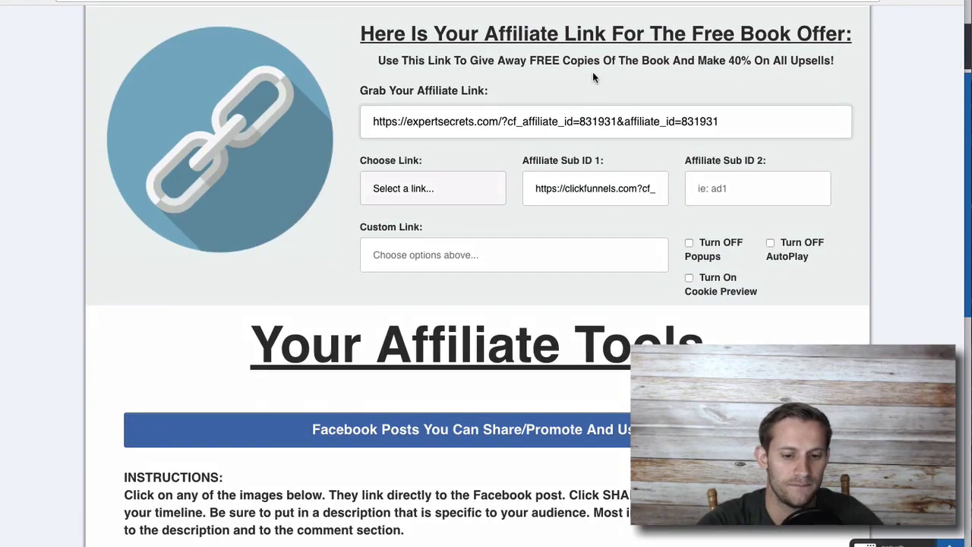
# Step: Examine the Expert Secrets link generator: the landing page choices, both affiliate sub ID fields and the custom link field
pyautogui.click(436, 186)
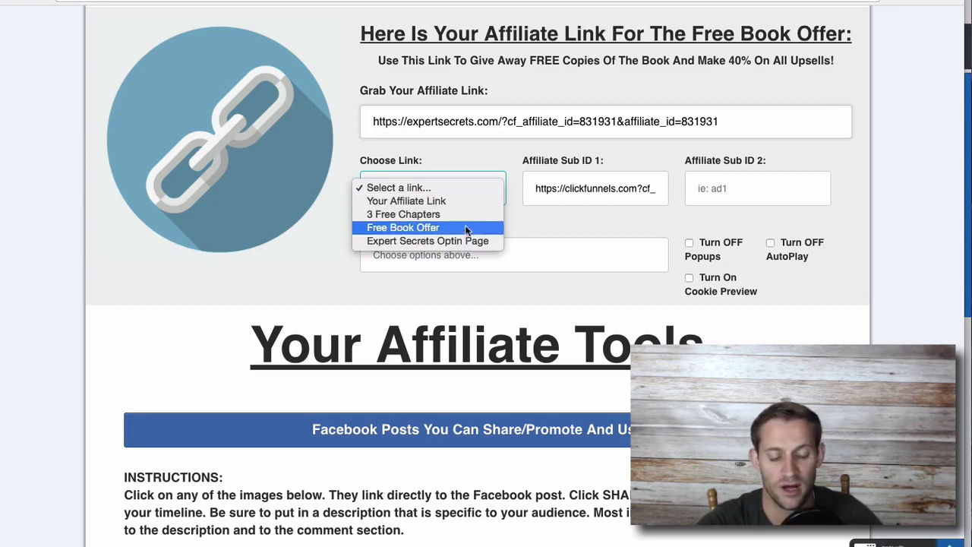
pyautogui.click(593, 188)
pyautogui.tripleClick(592, 188)
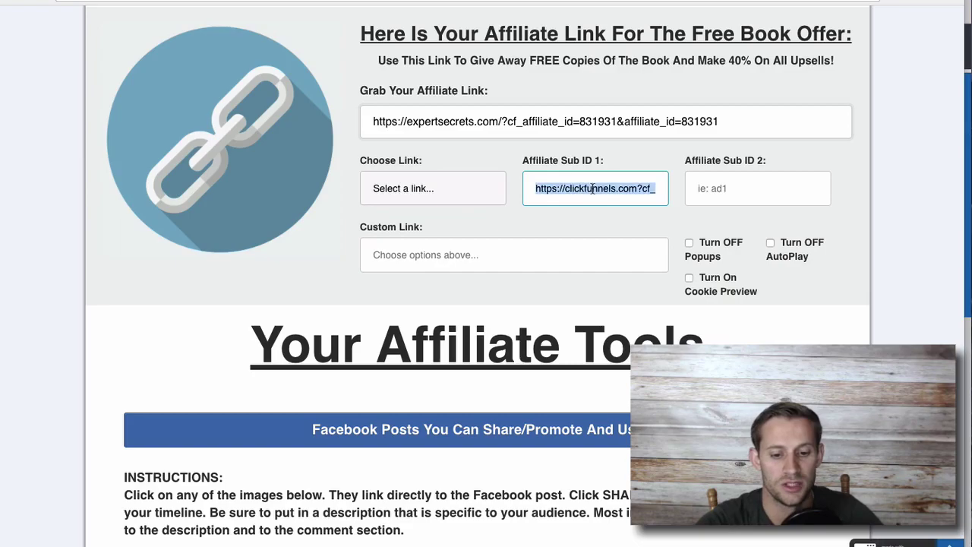
pyautogui.click(771, 183)
pyautogui.click(539, 244)
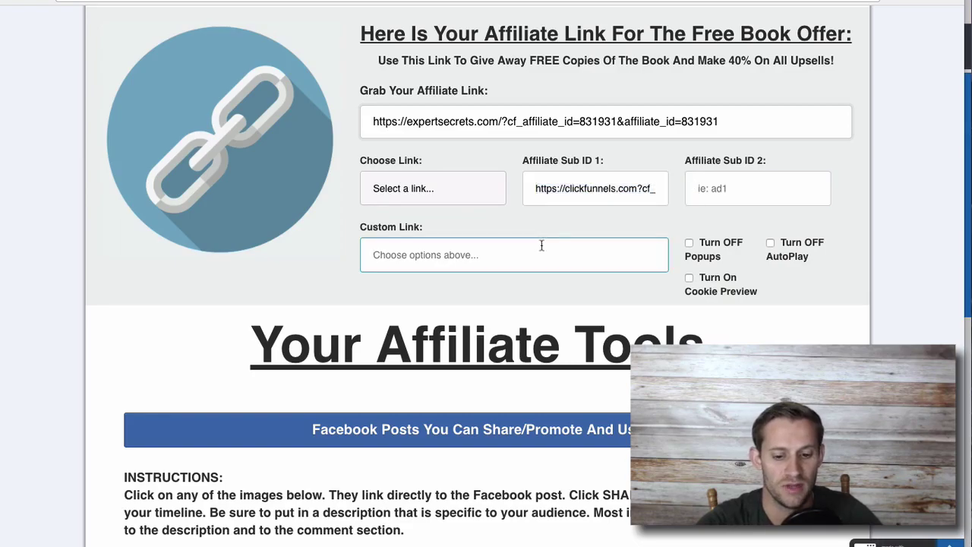
# Step: Browse the Expert Secrets promotional material: shareable Facebook posts, videos, and premade swipe and banners
pyautogui.scroll(-8, 596, 251)
pyautogui.scroll(-4, 597, 257)
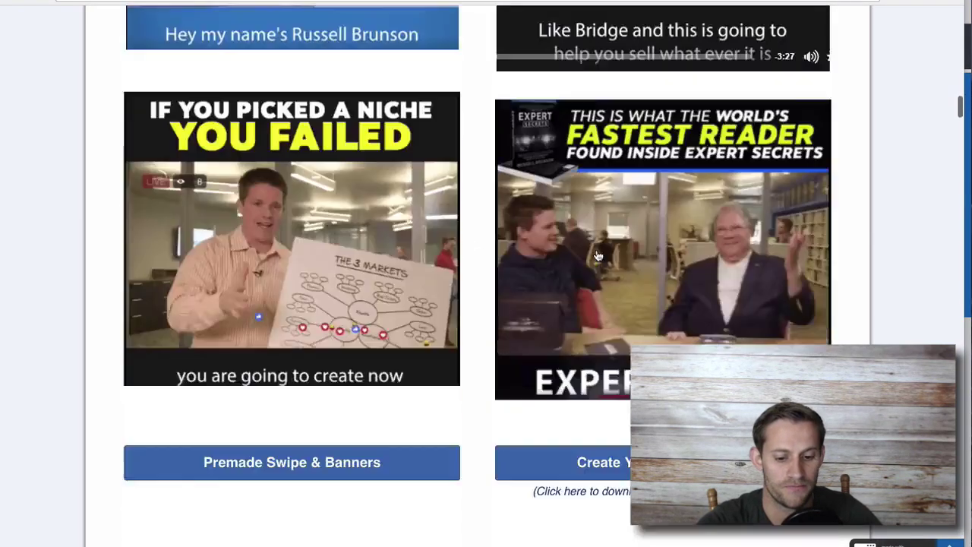
pyautogui.scroll(12, 597, 256)
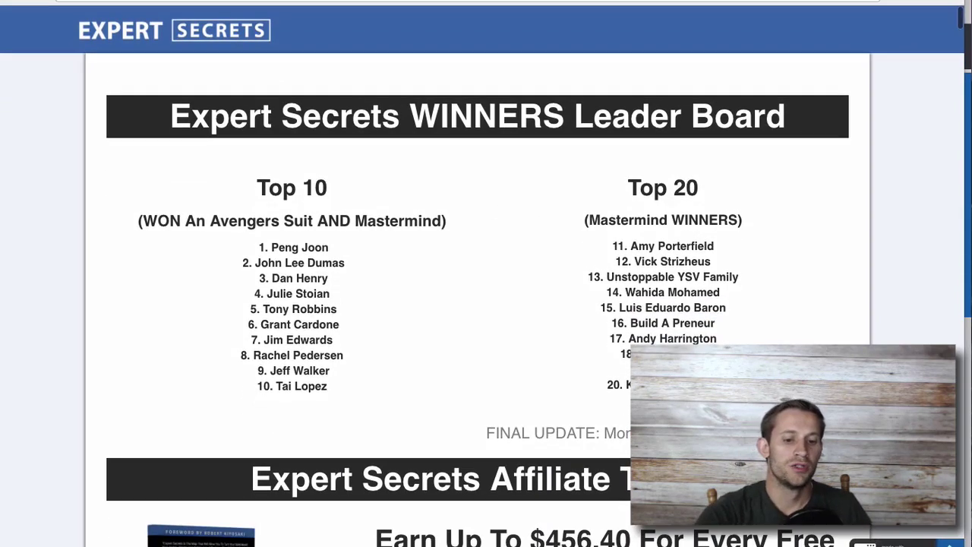
# Step: Return to the affiliate dashboard and review the promotable funnel offers and the recurring revenue metrics
pyautogui.scroll(-15, 434, 291)
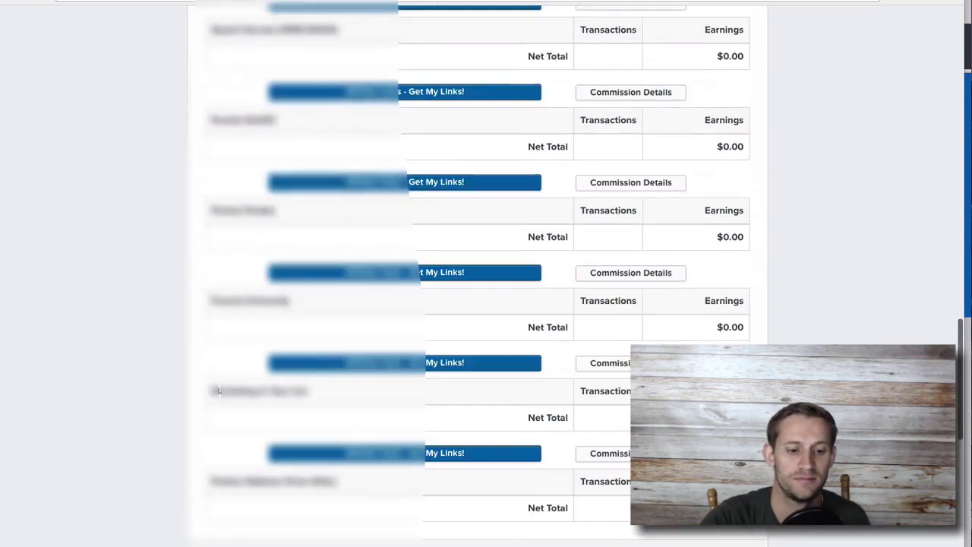
pyautogui.scroll(-5, 477, 274)
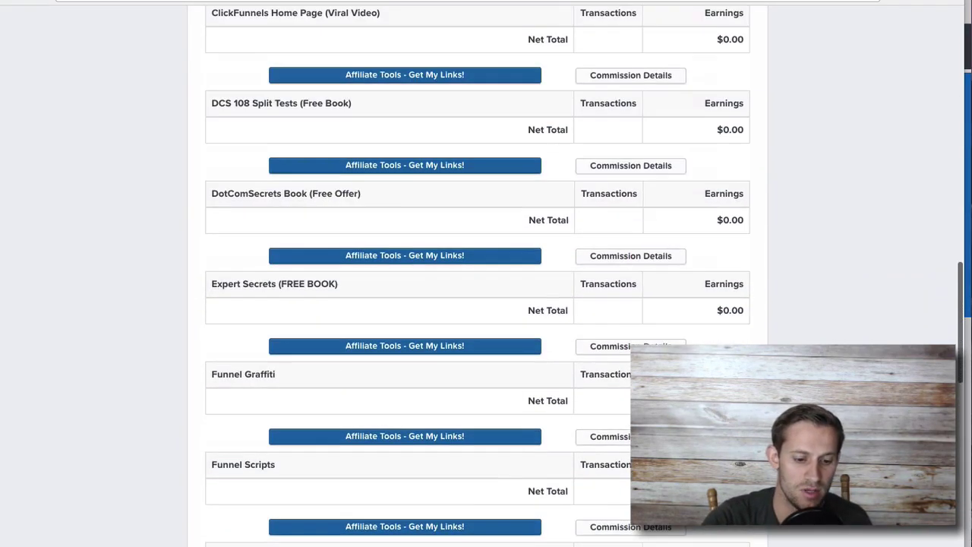
pyautogui.scroll(-4, 477, 273)
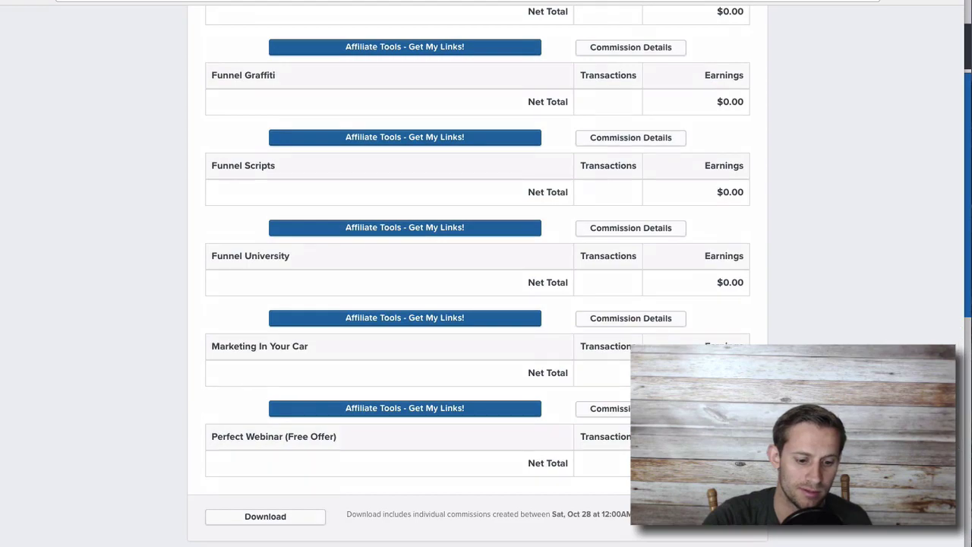
pyautogui.scroll(5, 477, 274)
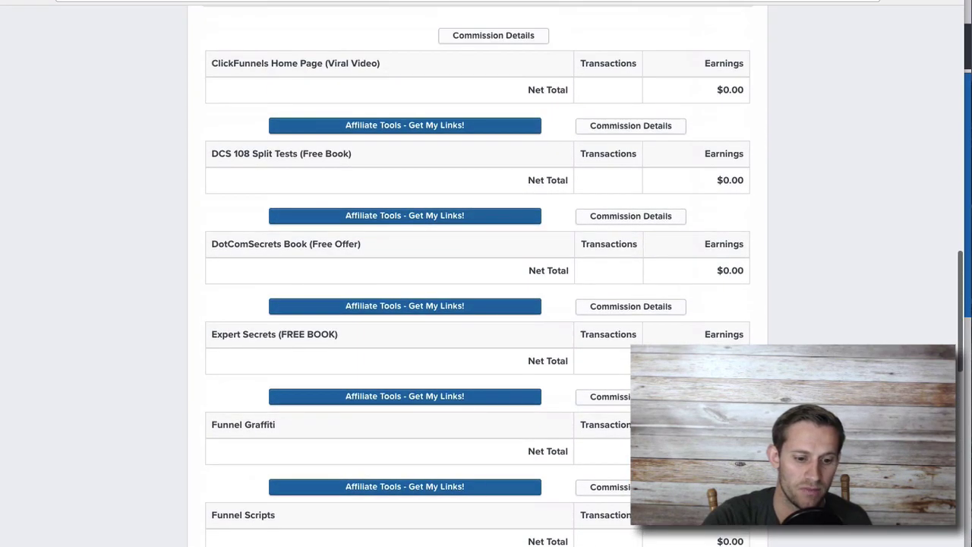
pyautogui.scroll(6, 632, 271)
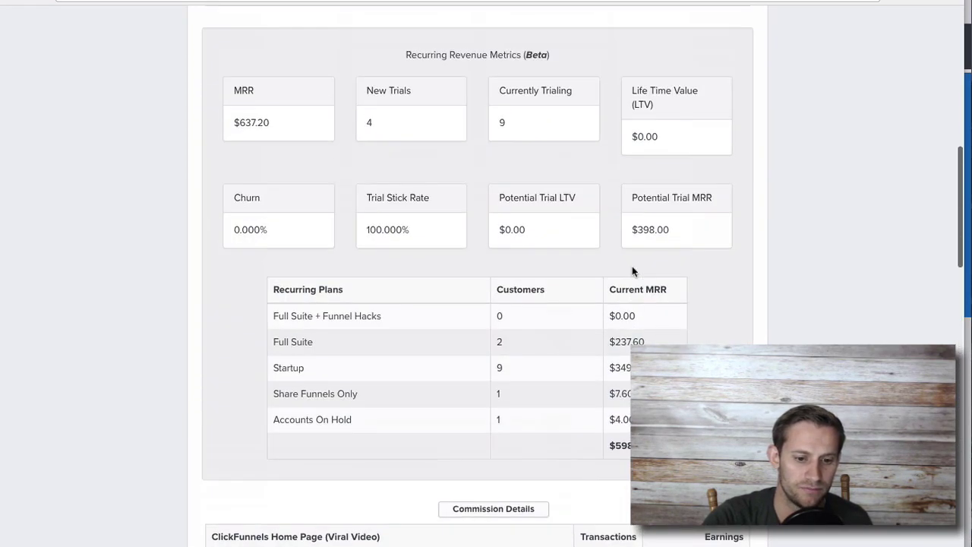
pyautogui.scroll(-15, 632, 272)
pyautogui.scroll(16, 632, 267)
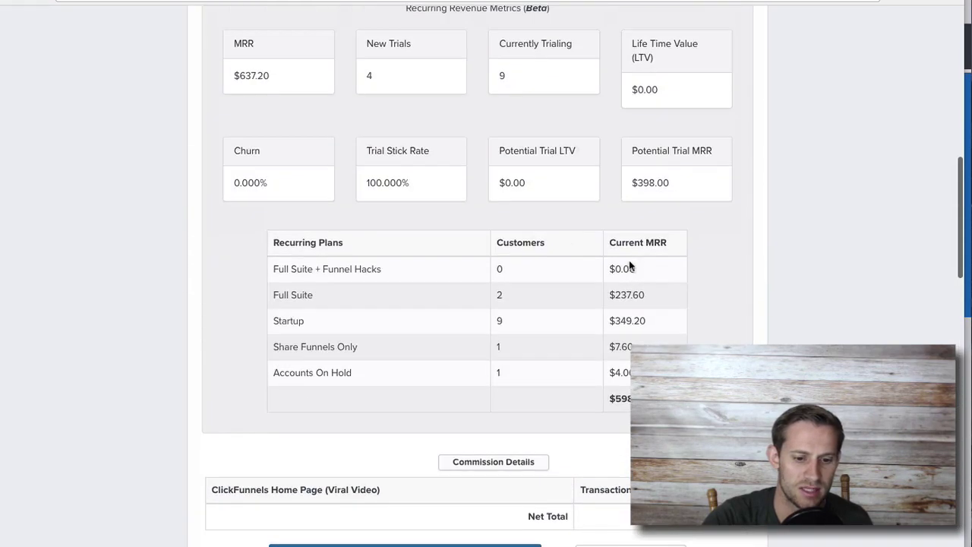
pyautogui.scroll(4, 607, 251)
pyautogui.click(364, 83)
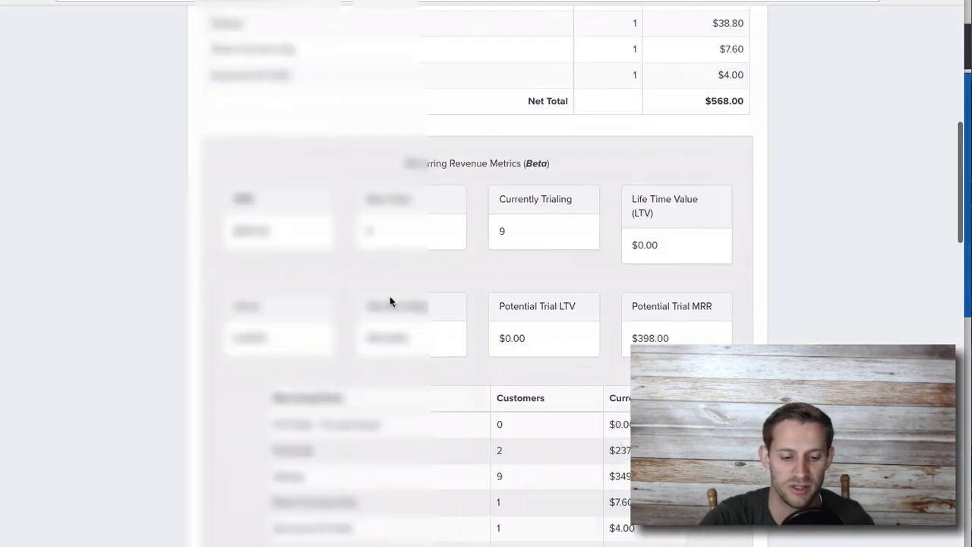
# Step: Review the affiliates table with purchases and creation dates, the breakdown by funnel and the daily earnings snapshot
pyautogui.scroll(-10, 389, 302)
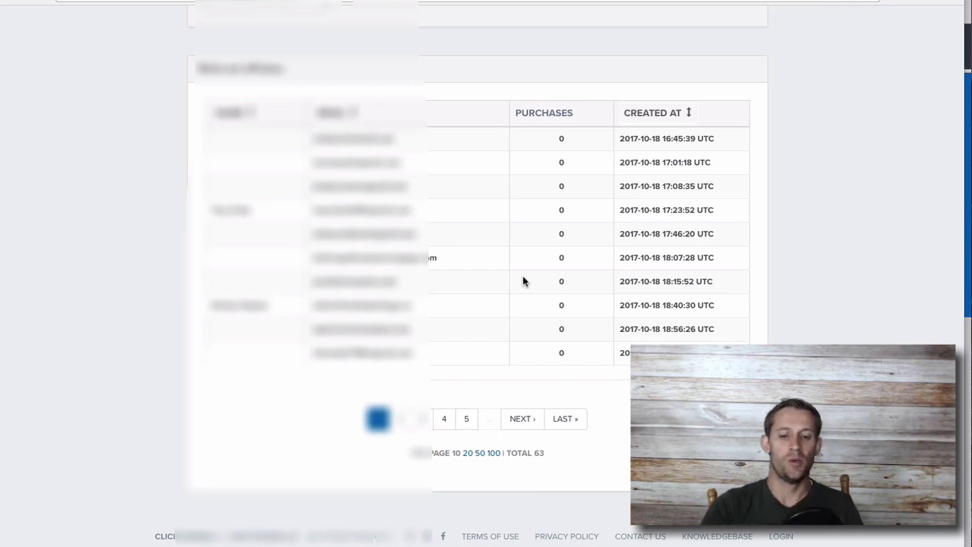
pyautogui.scroll(10, 522, 281)
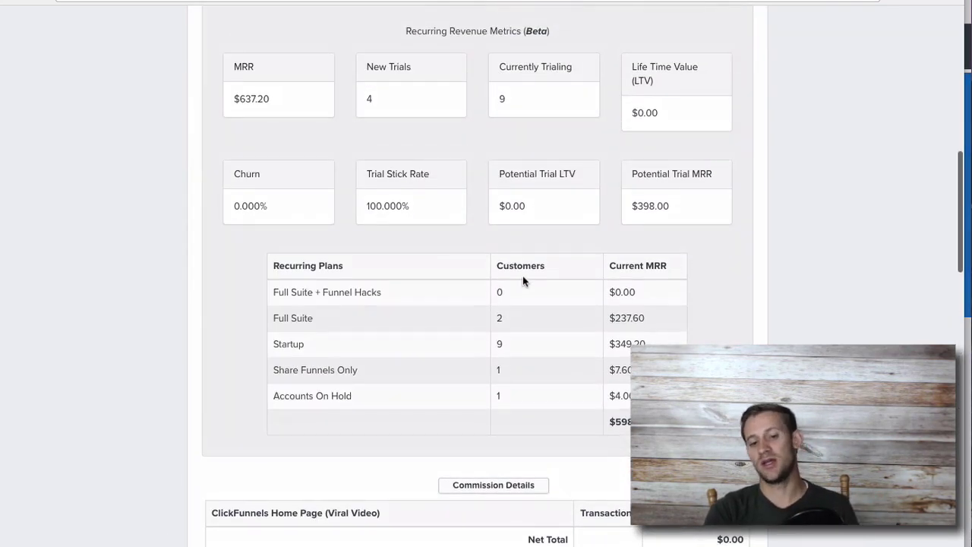
pyautogui.scroll(5, 571, 200)
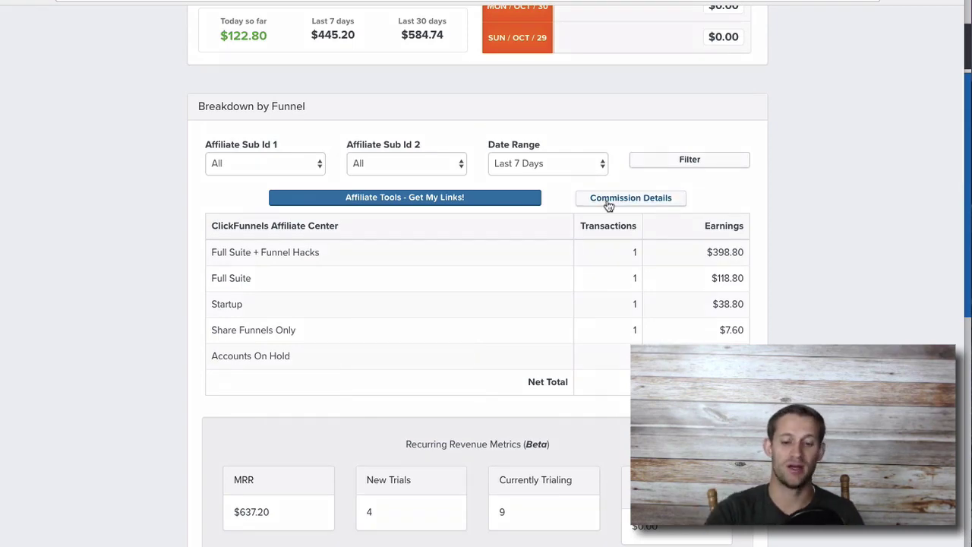
pyautogui.scroll(-15, 607, 205)
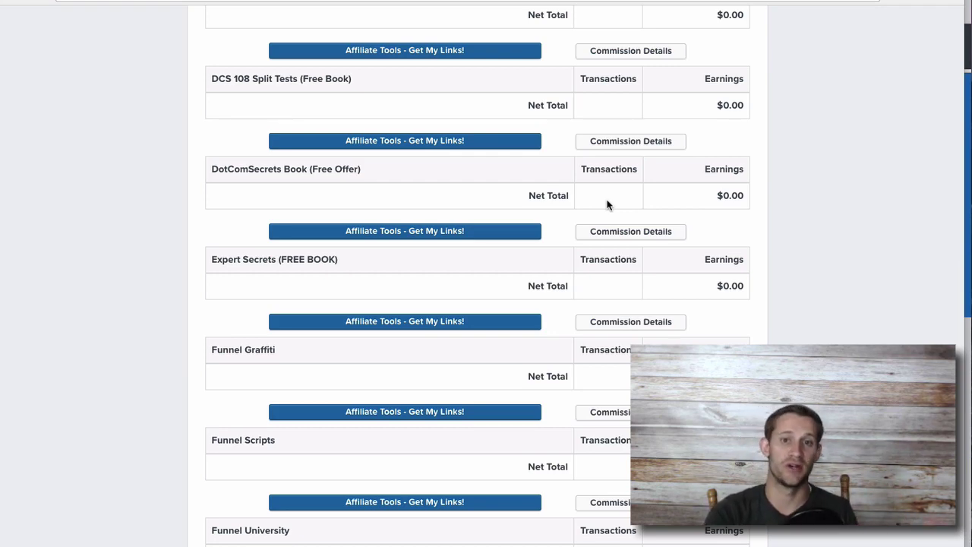
pyautogui.scroll(-15, 607, 204)
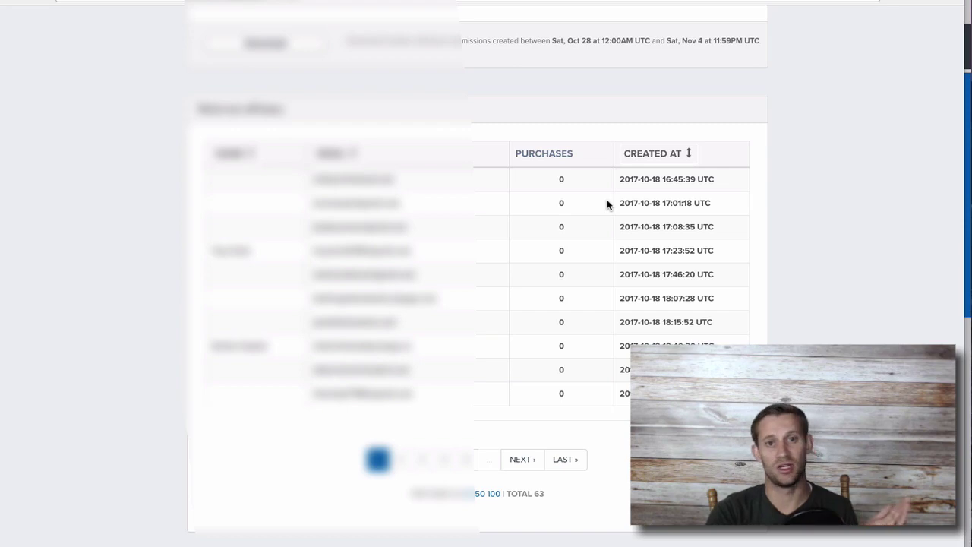
pyautogui.scroll(10, 607, 203)
pyautogui.scroll(2, 607, 204)
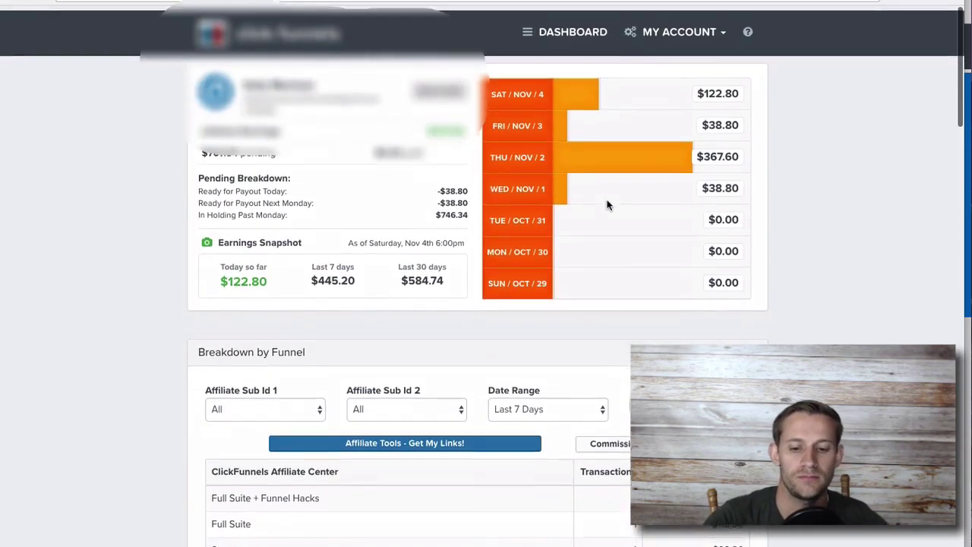